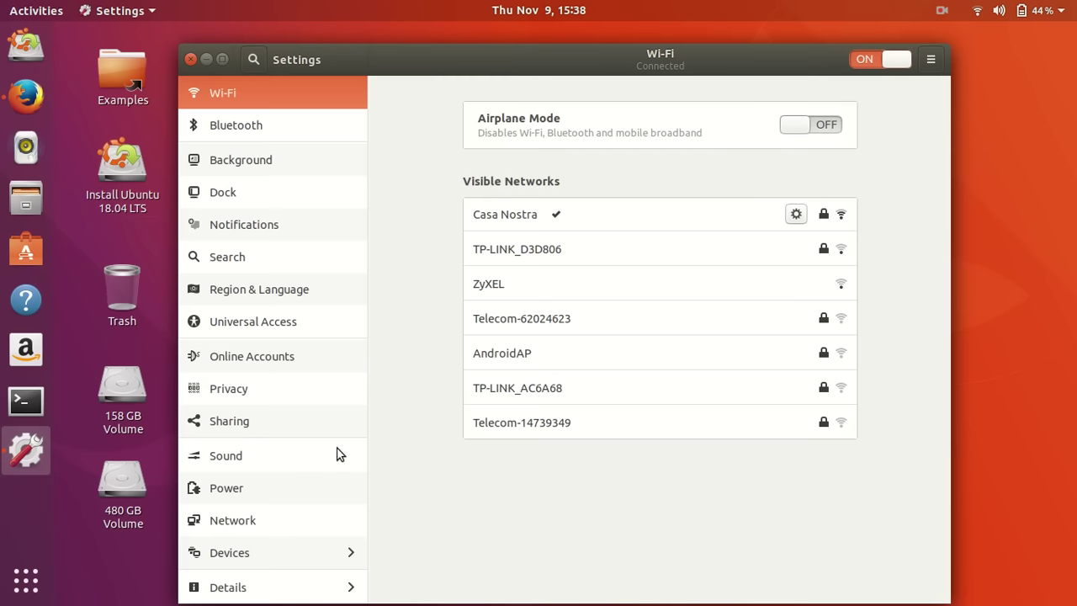
Step: Examine the Ubuntu version and hardware information in the system details, and return to the main settings list
left_click(279, 586)
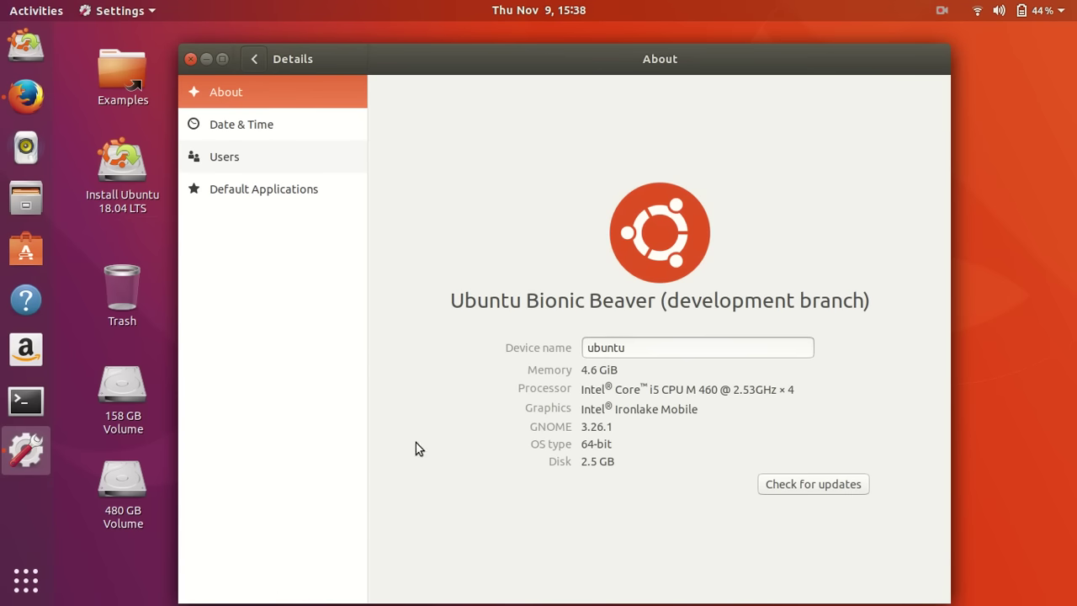
triple_click(637, 302)
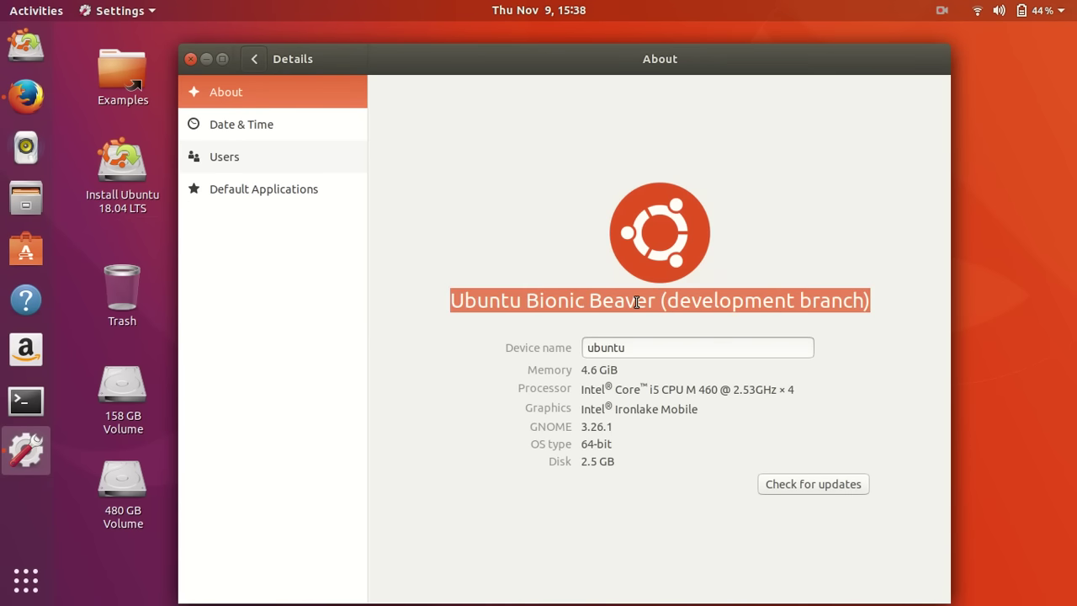
left_click(637, 302)
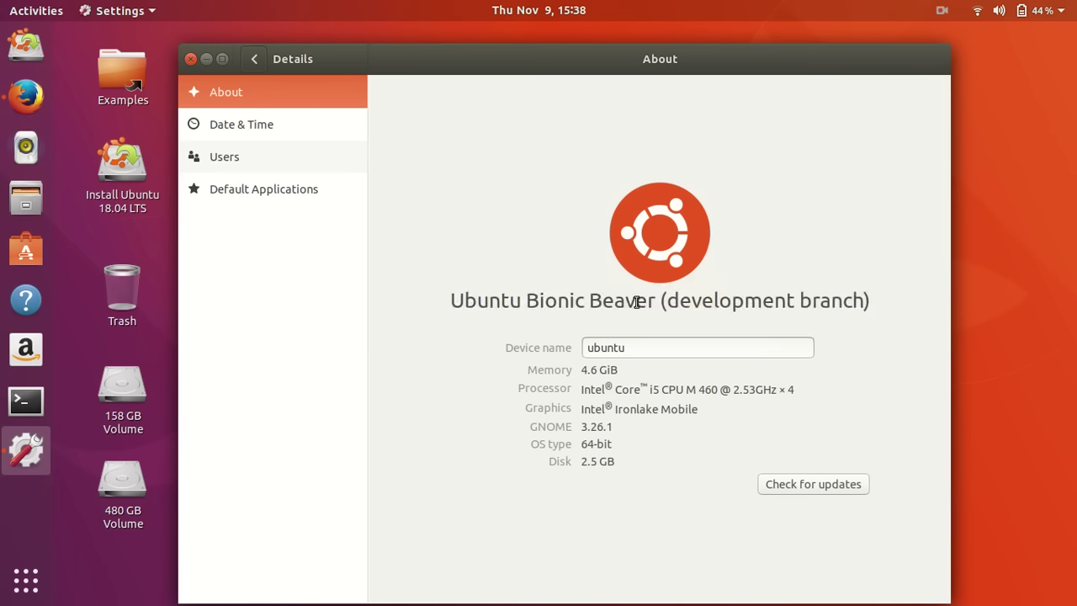
left_click(255, 58)
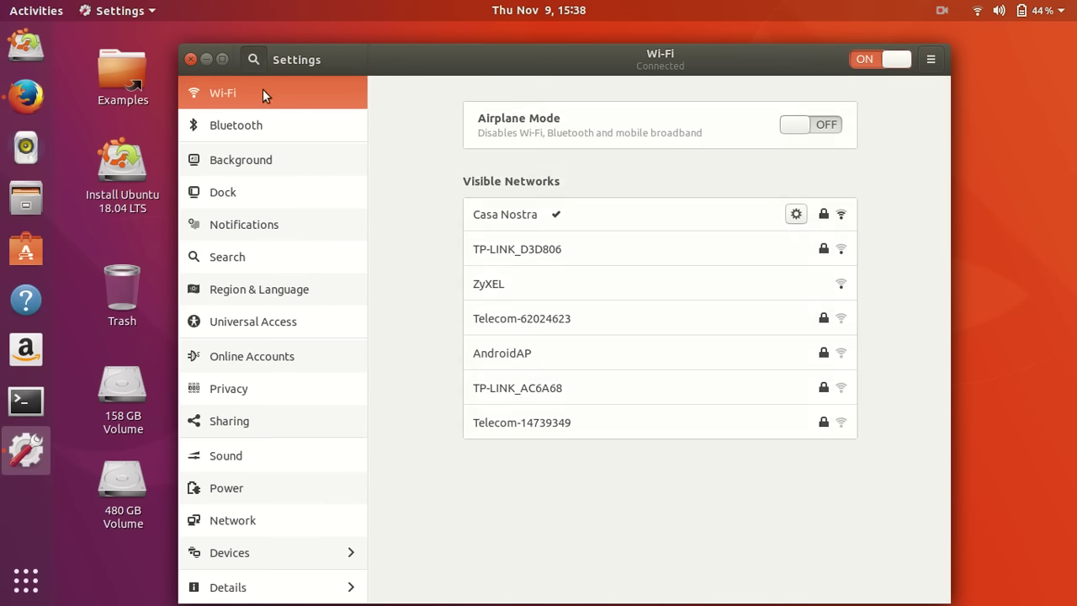
Step: Set the desktop background to the green island and sea wallpaper that changes throughout the day
left_click(228, 127)
left_click(263, 161)
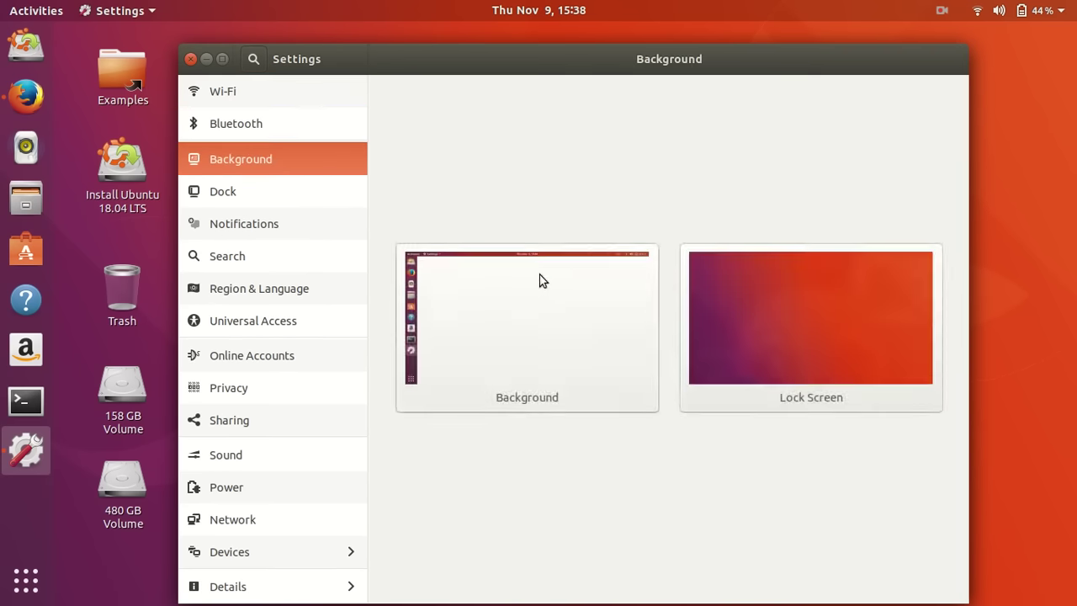
left_click(541, 307)
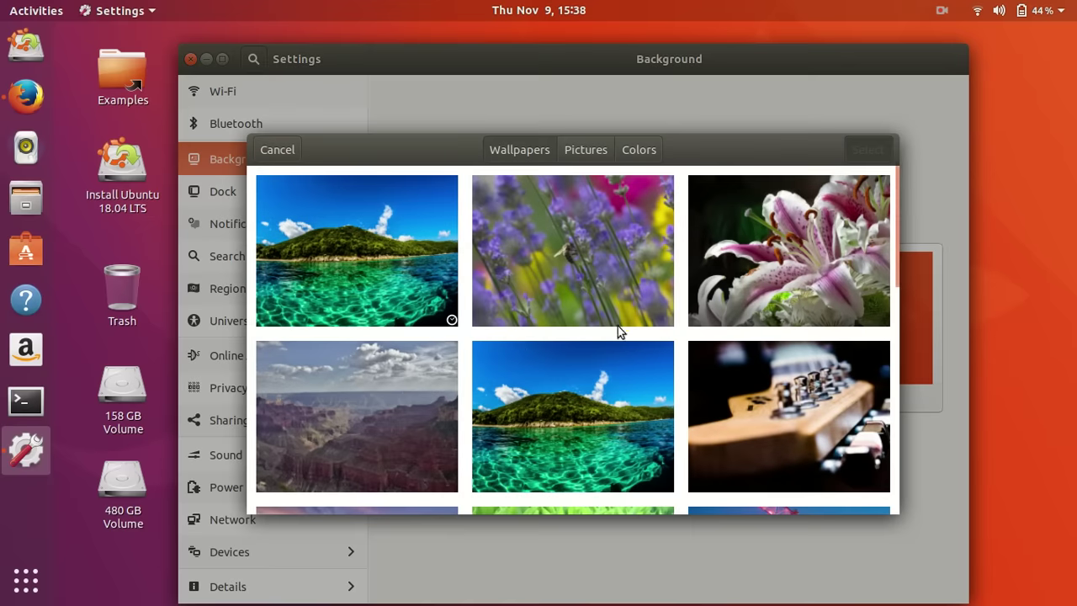
scroll(654, 328, "down", 10)
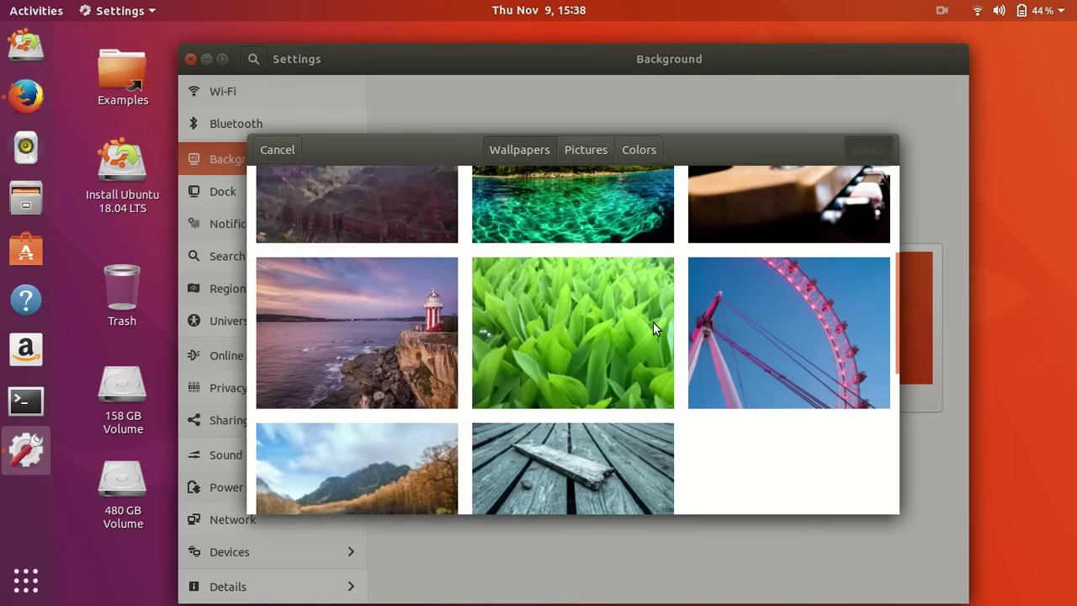
scroll(654, 325, "down", 3)
scroll(654, 325, "up", 15)
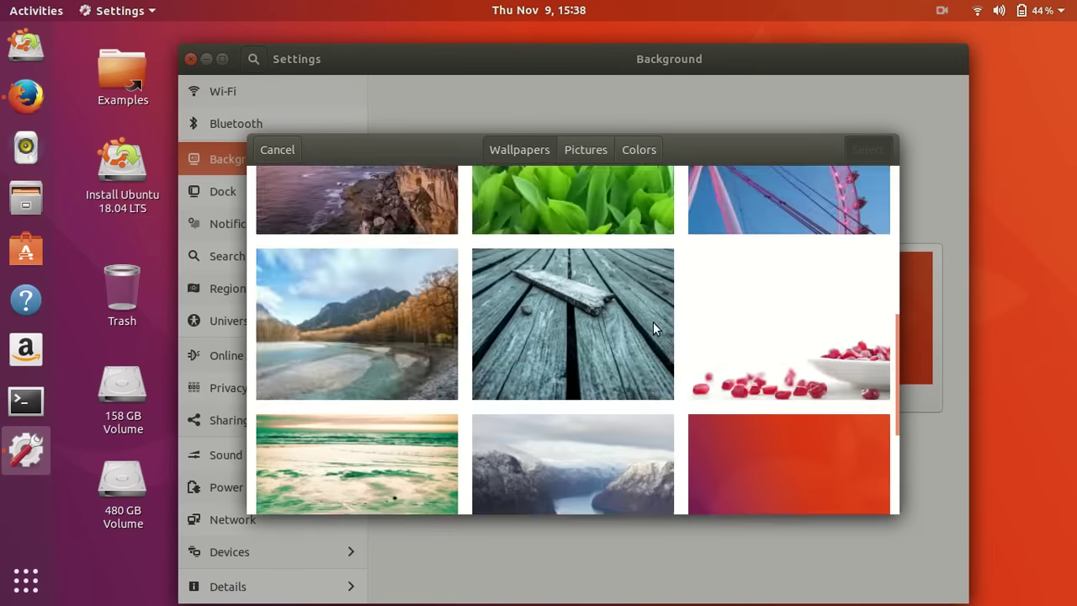
left_click(390, 256)
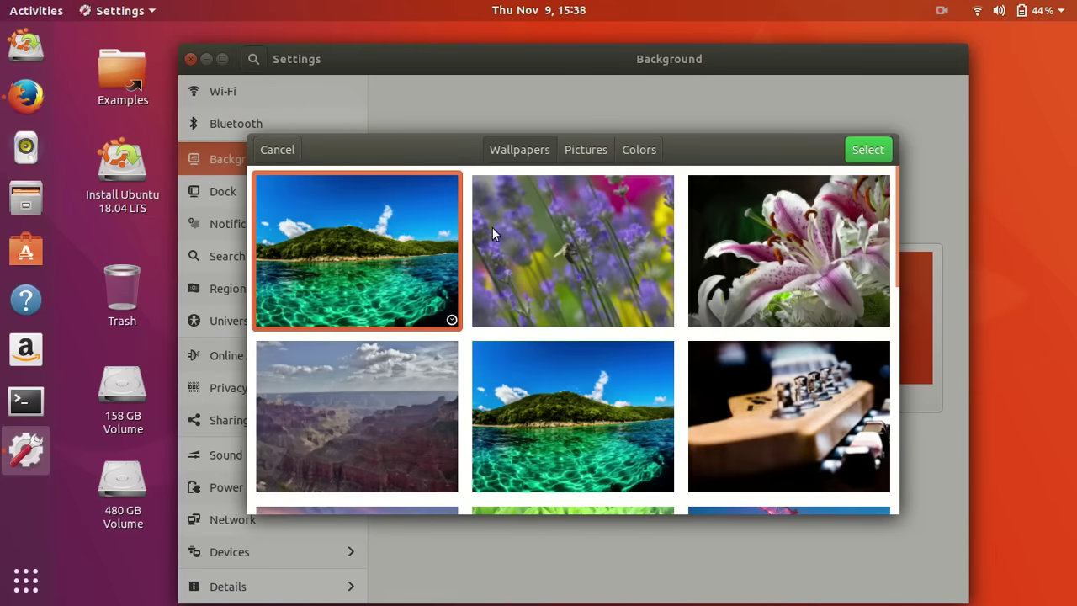
left_click(867, 149)
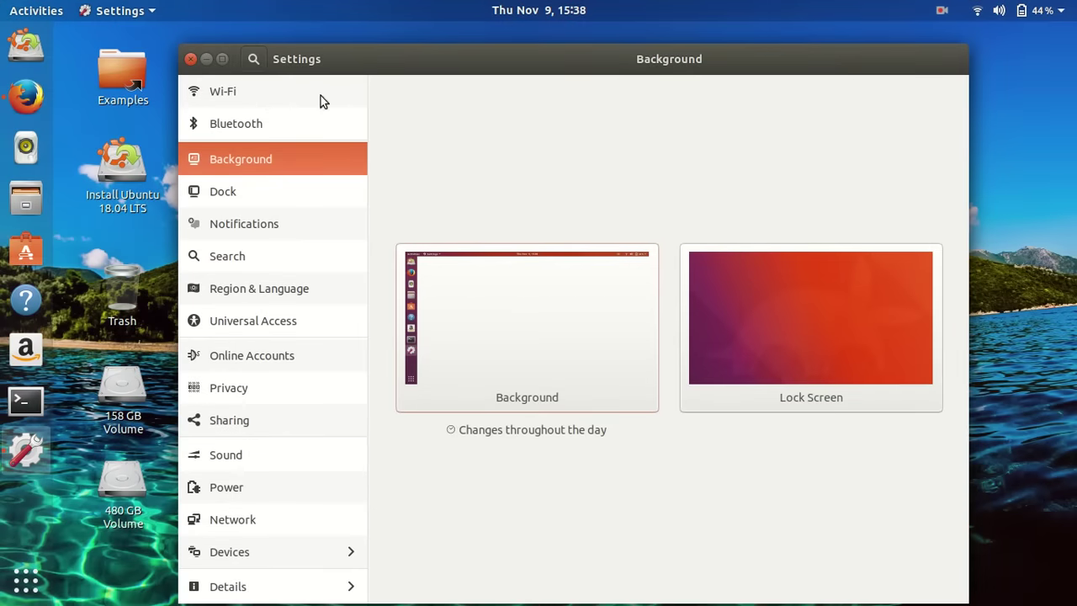
Step: Turn on auto-hide for the Dock and shift the Settings window slightly
left_click(248, 204)
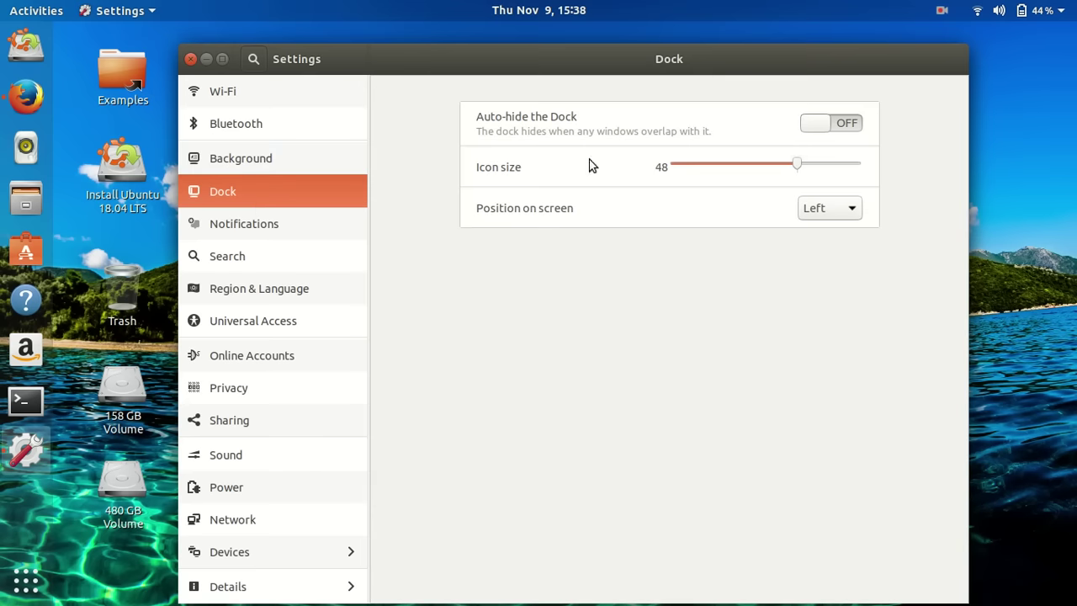
left_click(844, 131)
mouse_move(914, 56)
left_mouse_down()
mouse_move(800, 55)
mouse_move(863, 63)
mouse_move(904, 50)
left_mouse_up()
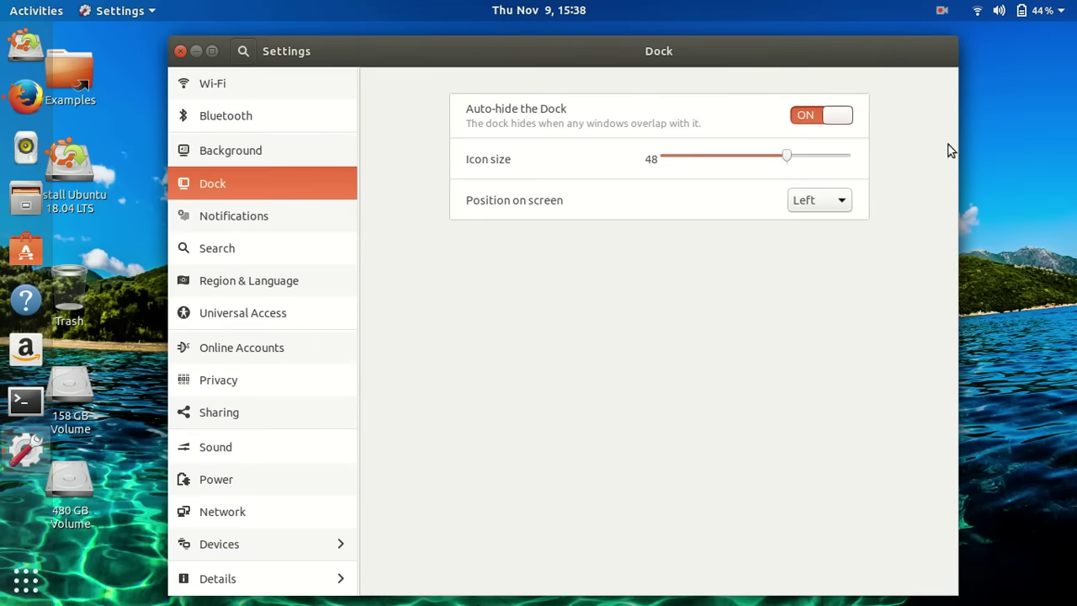
Step: Set the Dock's position on screen to Bottom with auto-hide turned off, and maximize the Settings window
left_click(842, 204)
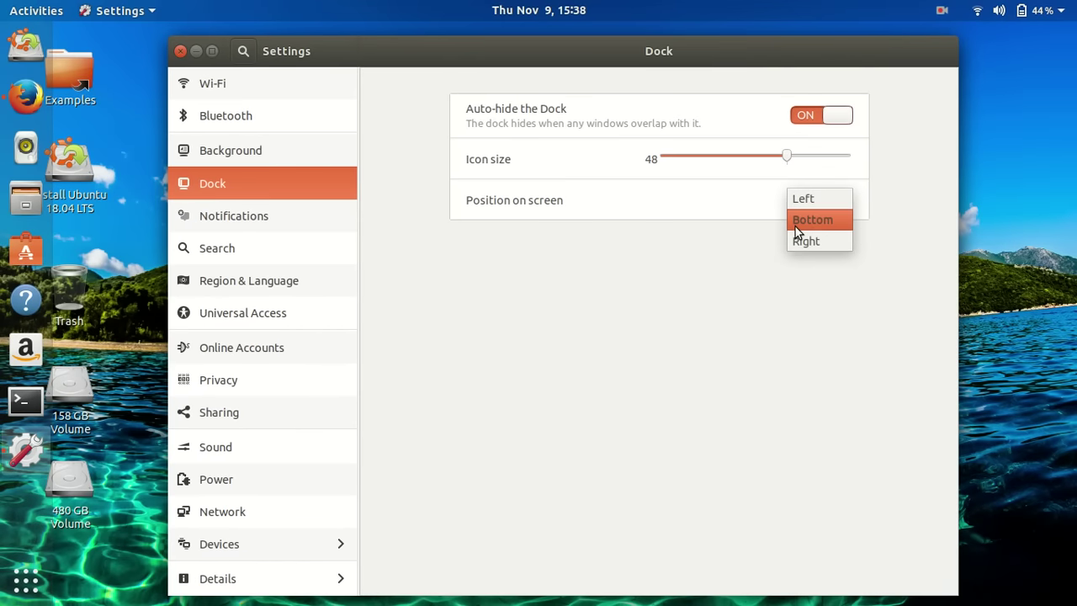
left_click(796, 224)
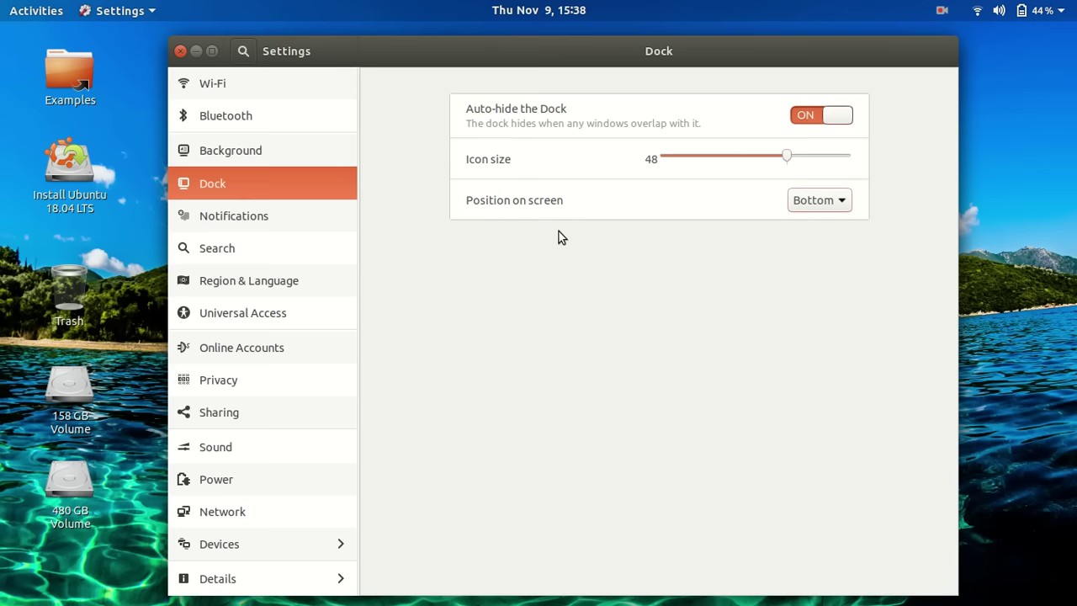
left_click(795, 115)
left_click_drag(695, 50, 690, 5)
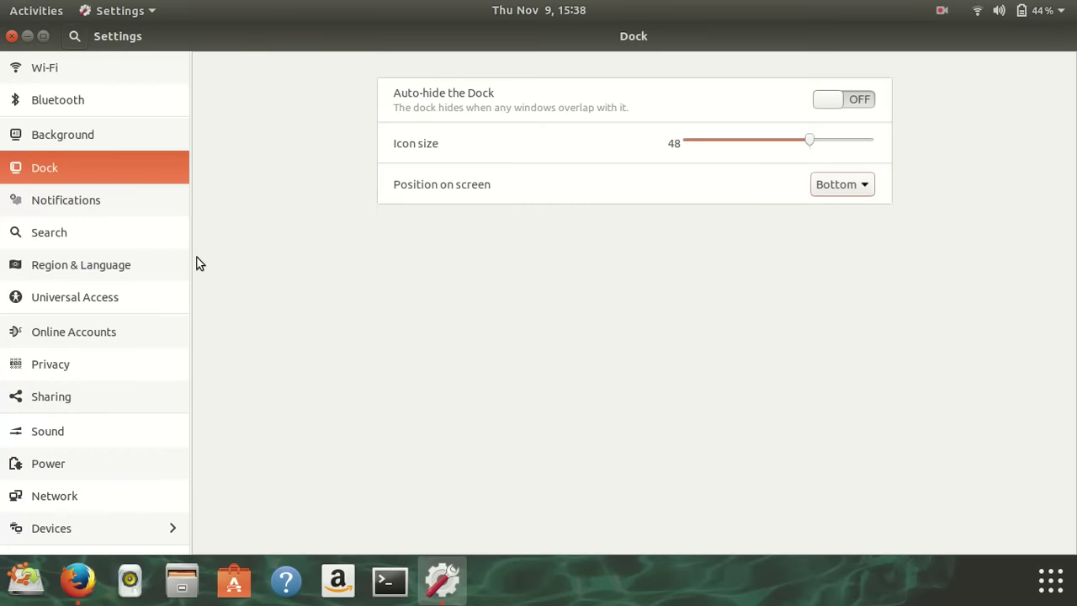
Step: Look through the Notifications, Search, Region & Language and Universal Access settings
left_click(53, 206)
left_click(68, 243)
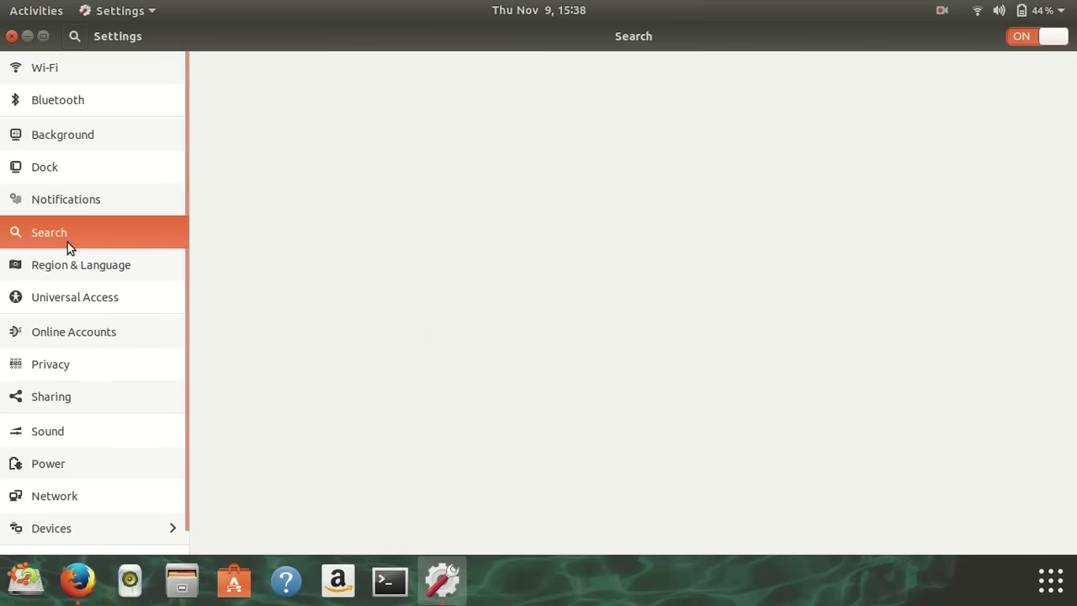
left_click(86, 265)
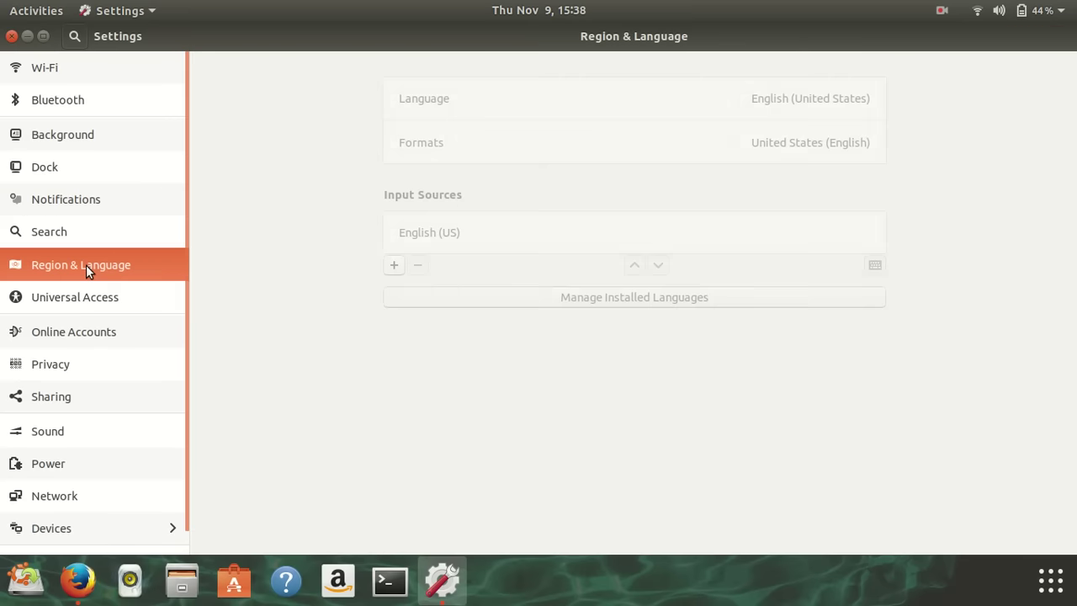
left_click(108, 298)
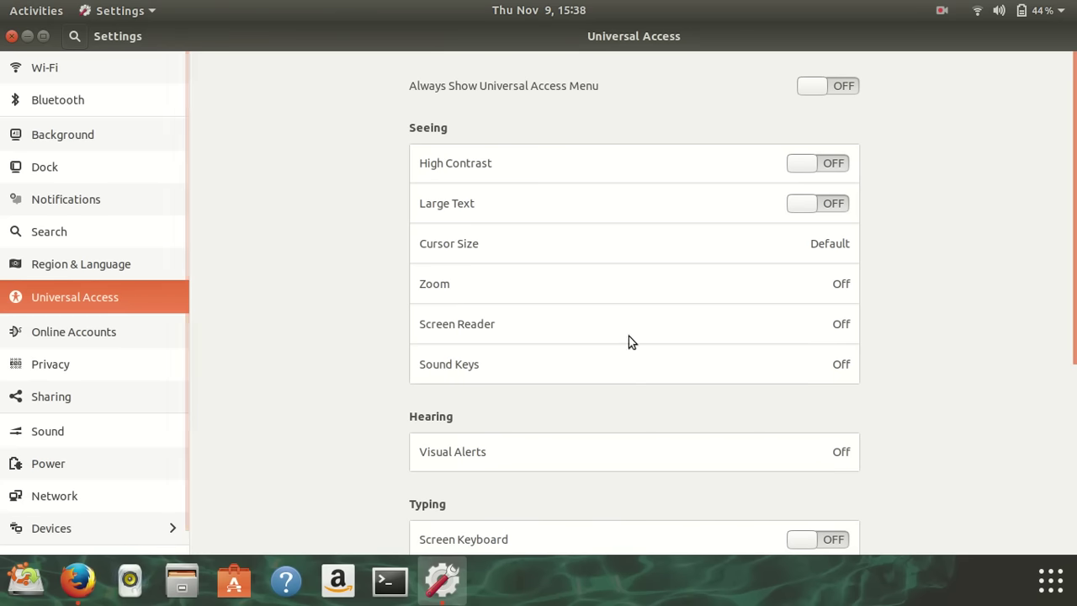
scroll(891, 244, "down", 5)
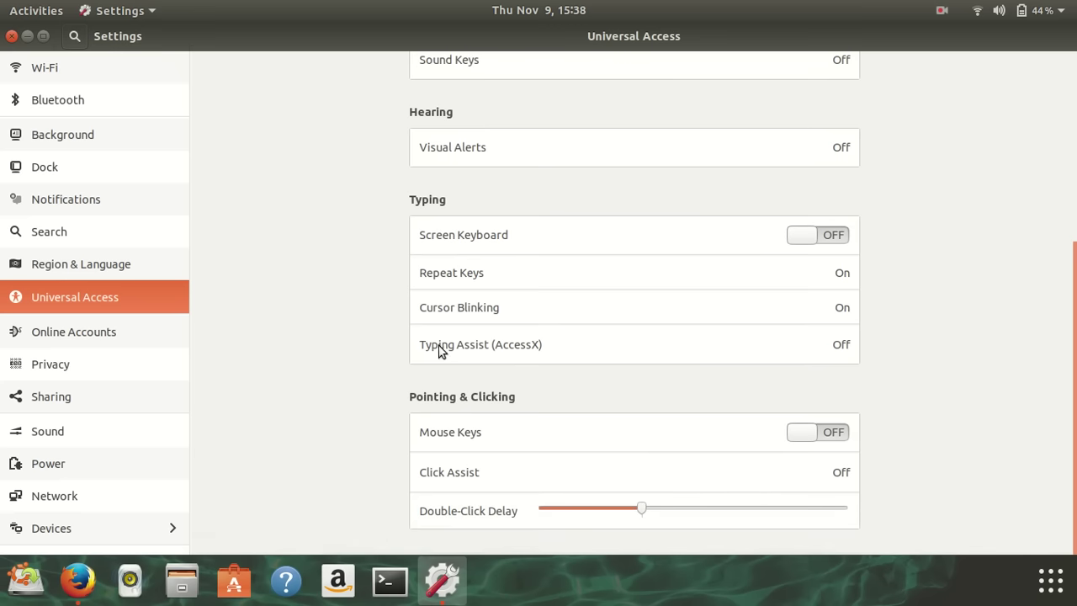
Step: Look through the Online Accounts, Privacy, Sharing, Sound, Power, Network and Devices settings, and close Settings
left_click(56, 334)
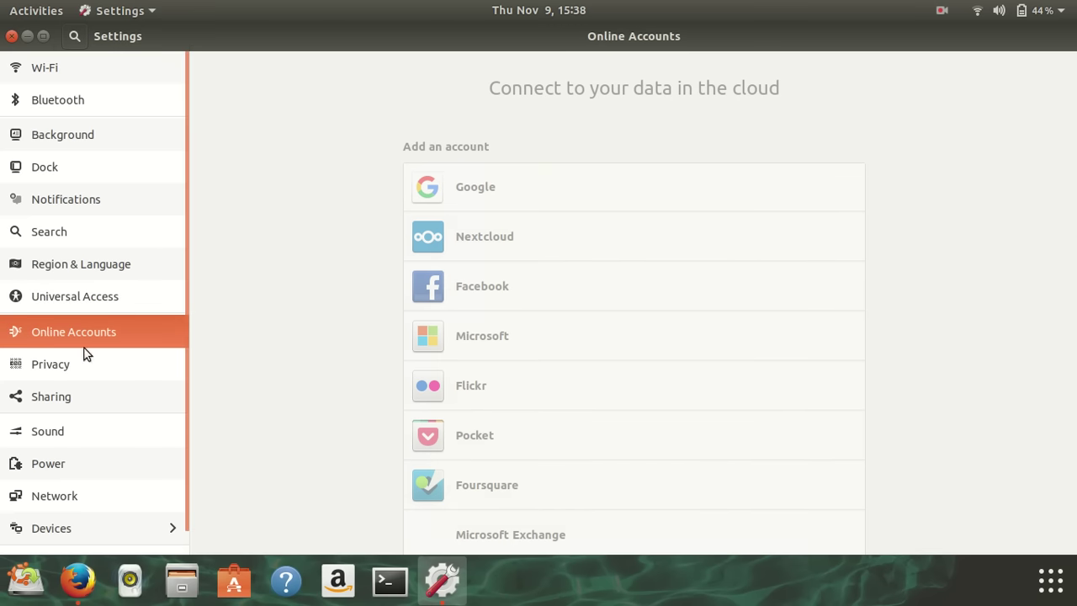
left_click(93, 374)
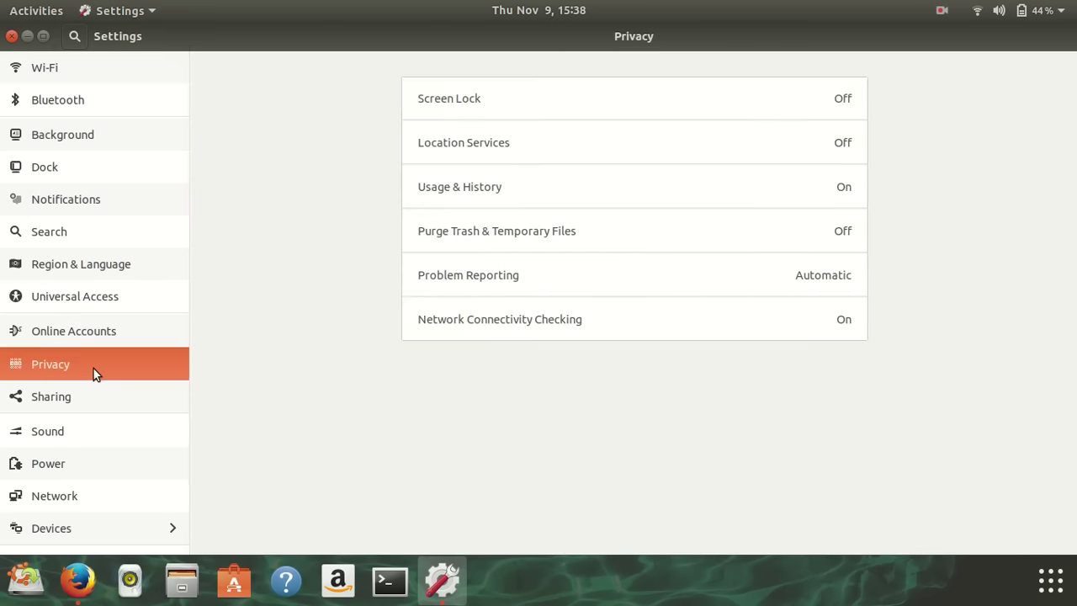
left_click(87, 399)
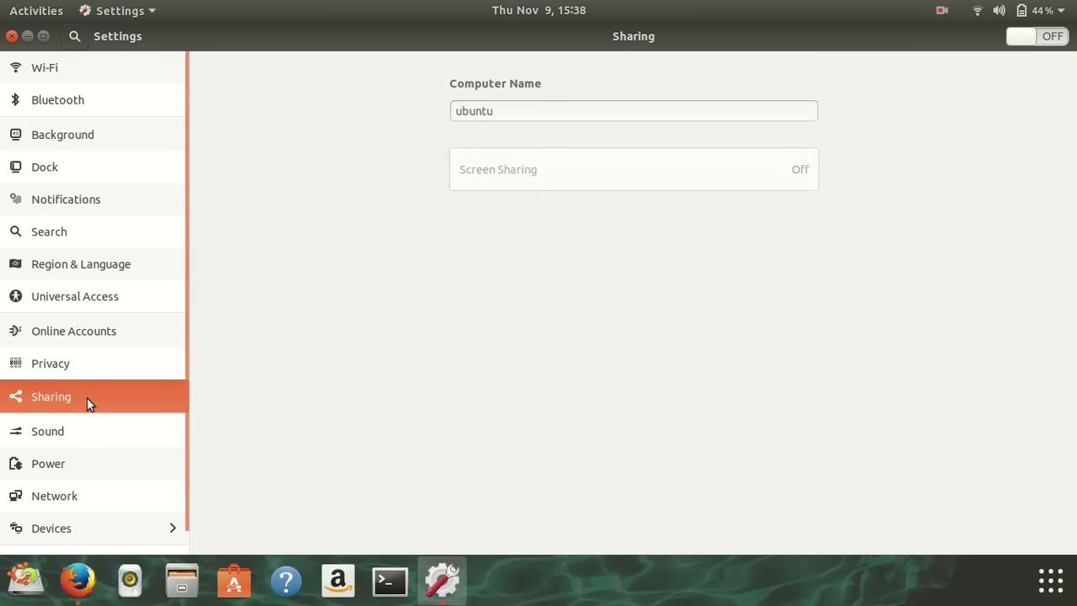
left_click(48, 439)
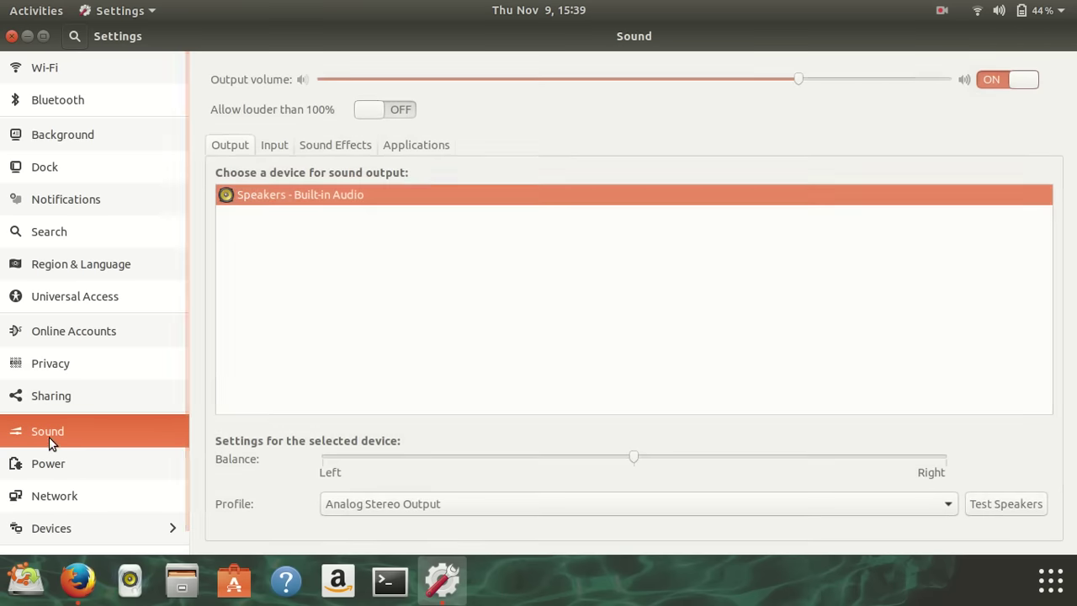
left_click(95, 467)
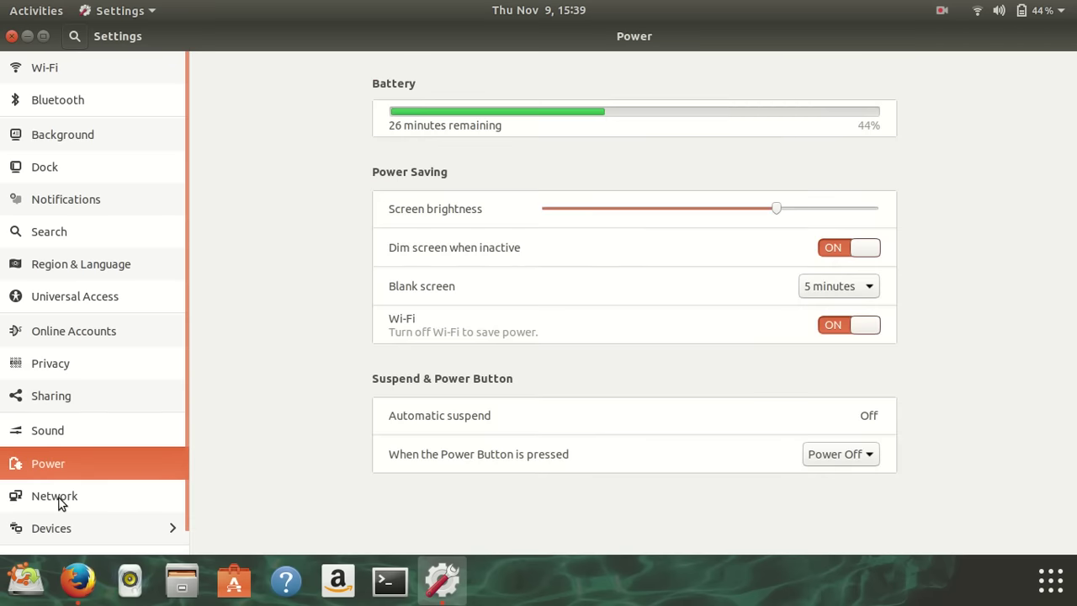
left_click(58, 498)
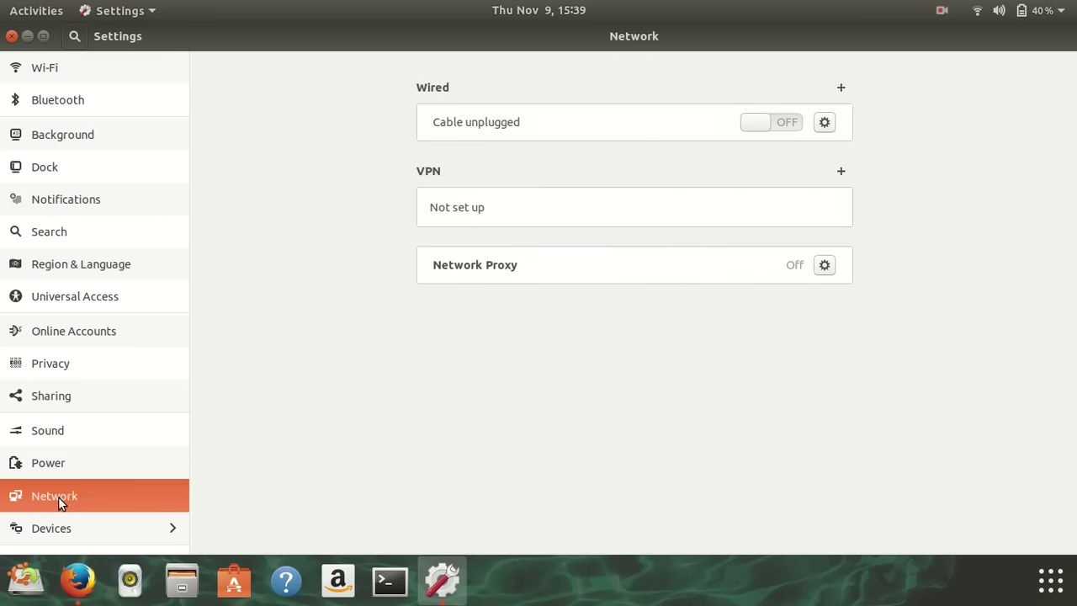
left_click(81, 536)
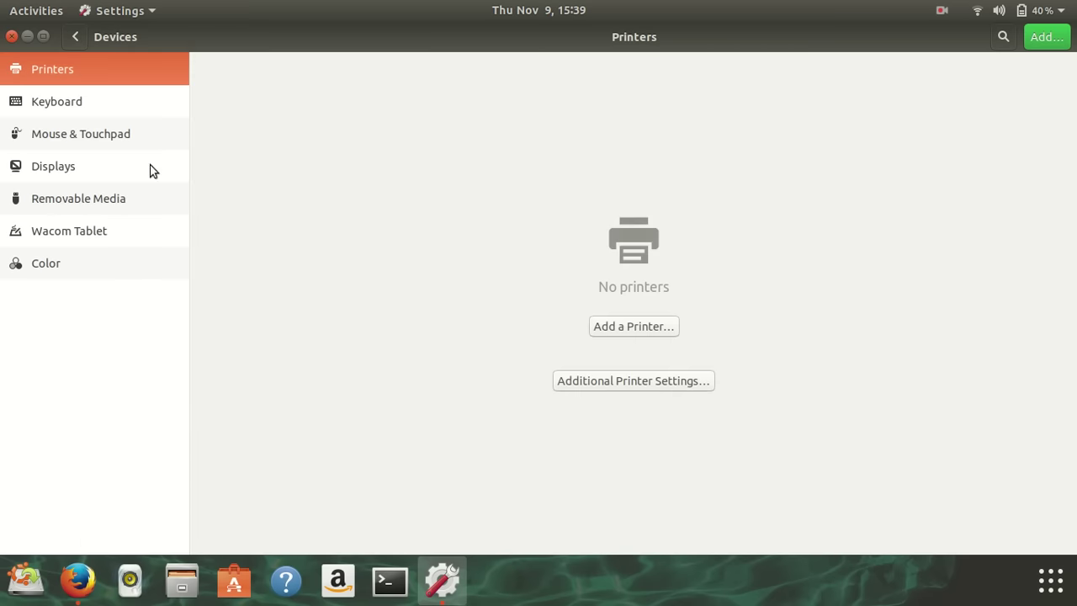
left_click(12, 37)
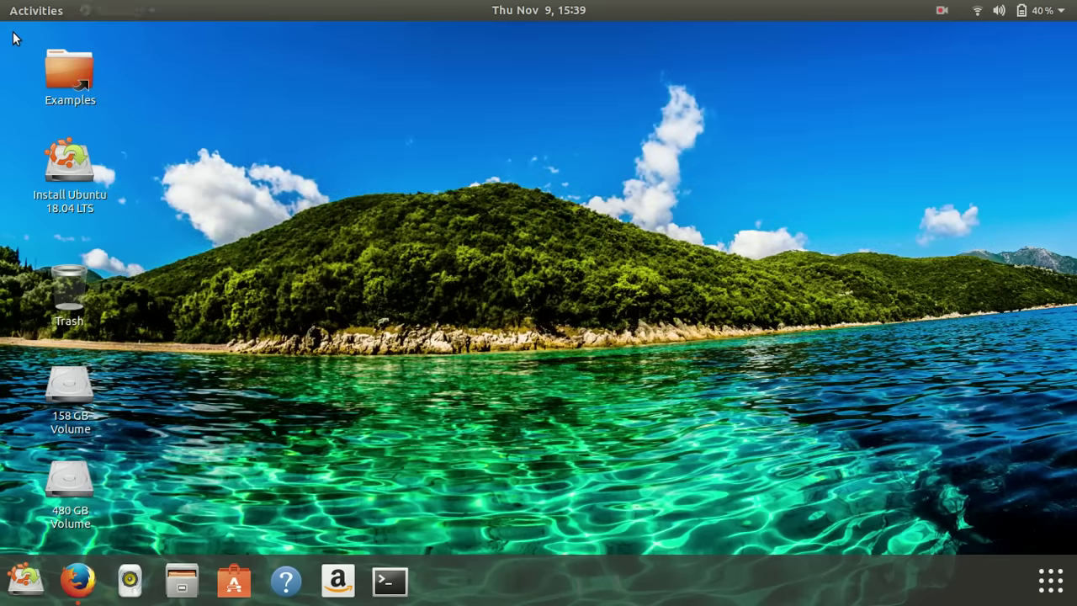
Step: Open Terminal, enter the command "sudo apt install gnome-tweak-tool" and minimize the window
left_click(390, 581)
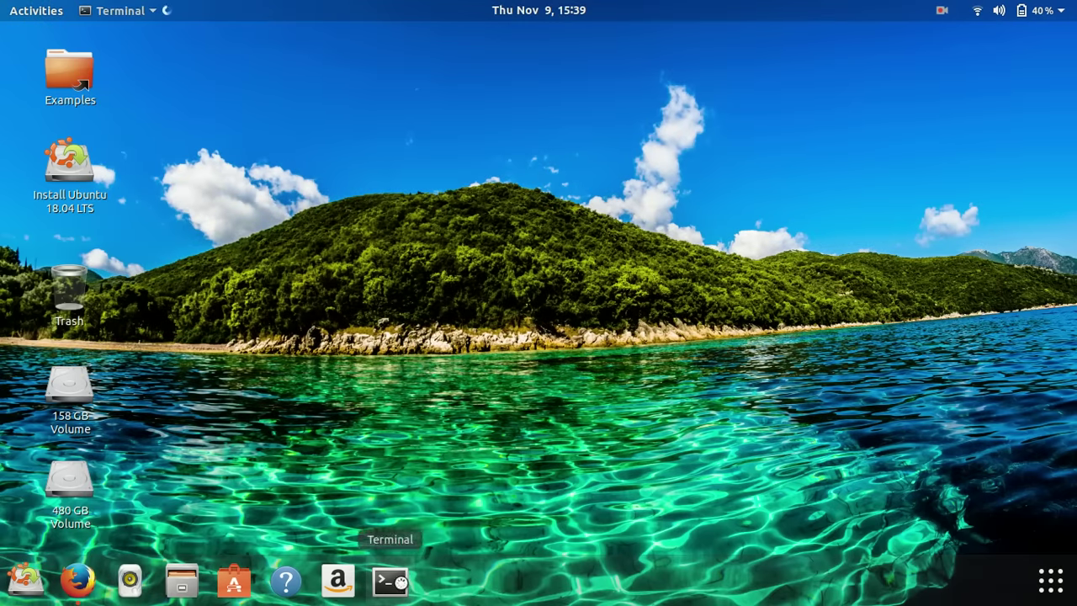
type("sudo apt ")
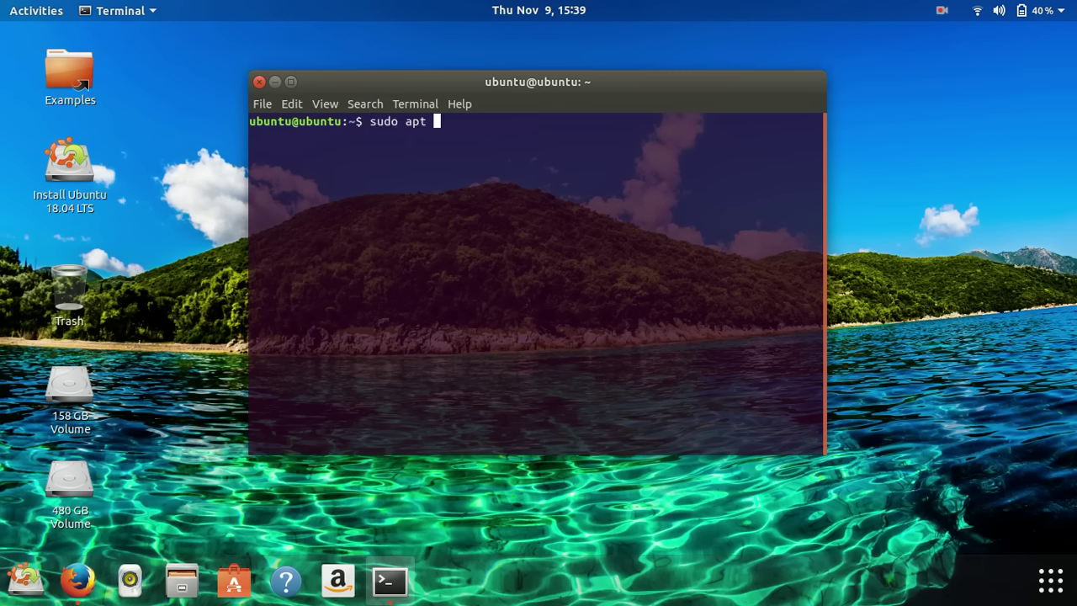
type("install gnome-tw")
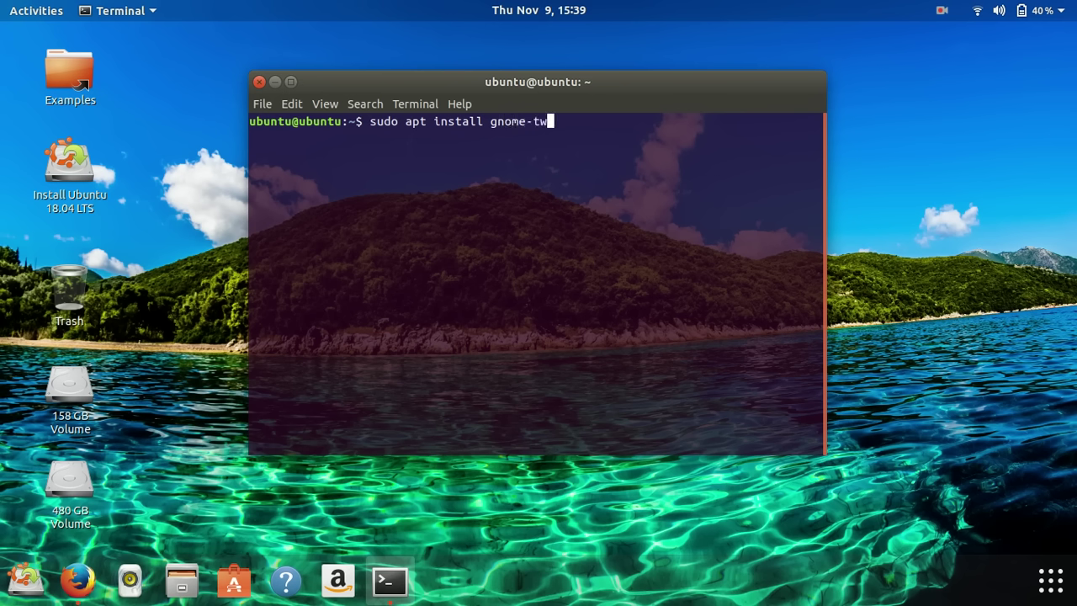
type("r")
key("BackSpace")
type("eak-tool")
left_click(275, 82)
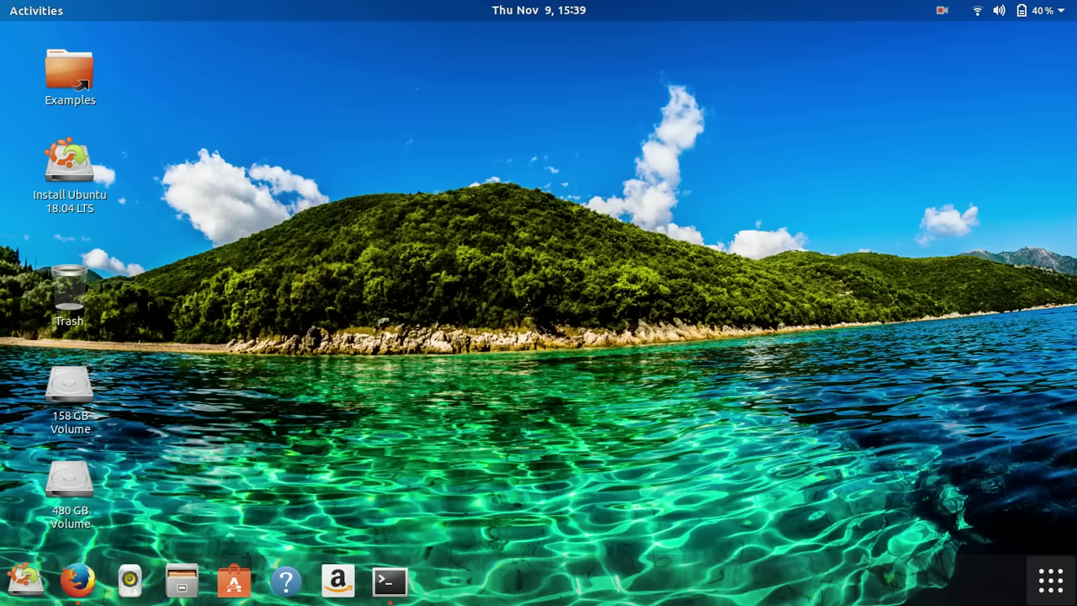
Step: Search the installed applications for "twe" and open Tweaks in a maximized window
left_click(1028, 600)
type("twe")
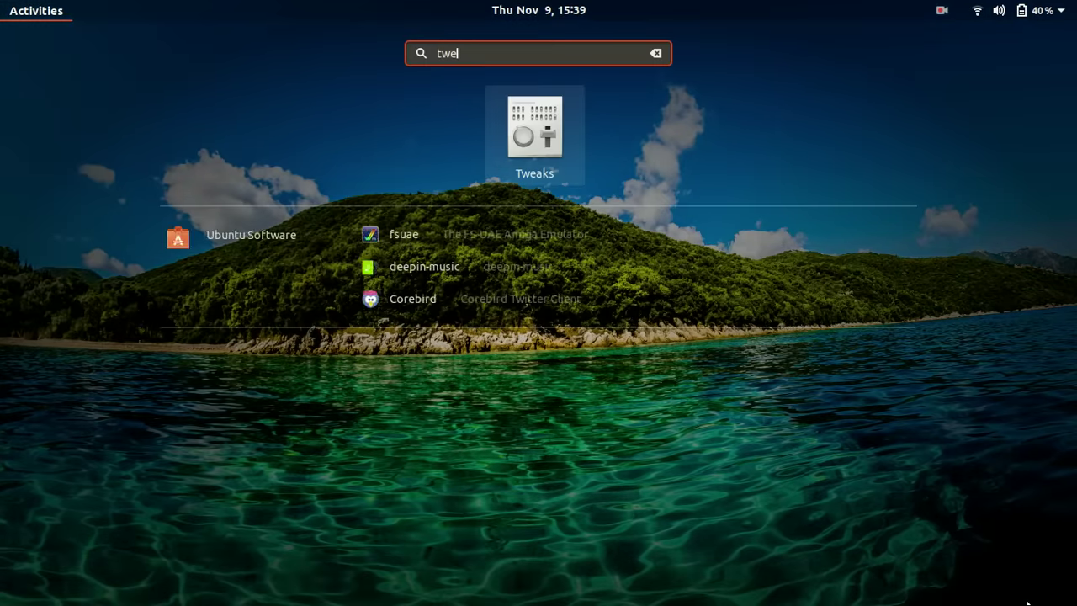
key("Return")
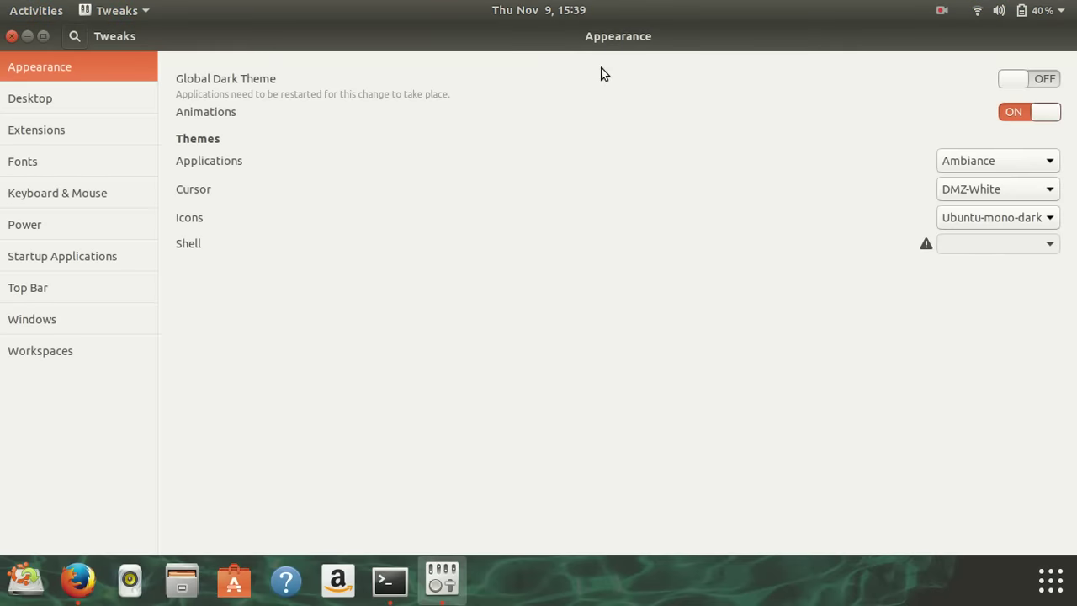
left_click_drag(606, 39, 600, 4)
Step: Look through the Desktop, Extensions, Fonts, Keyboard & Mouse, Power, Startup Applications and Top Bar settings in Tweaks
left_click(58, 107)
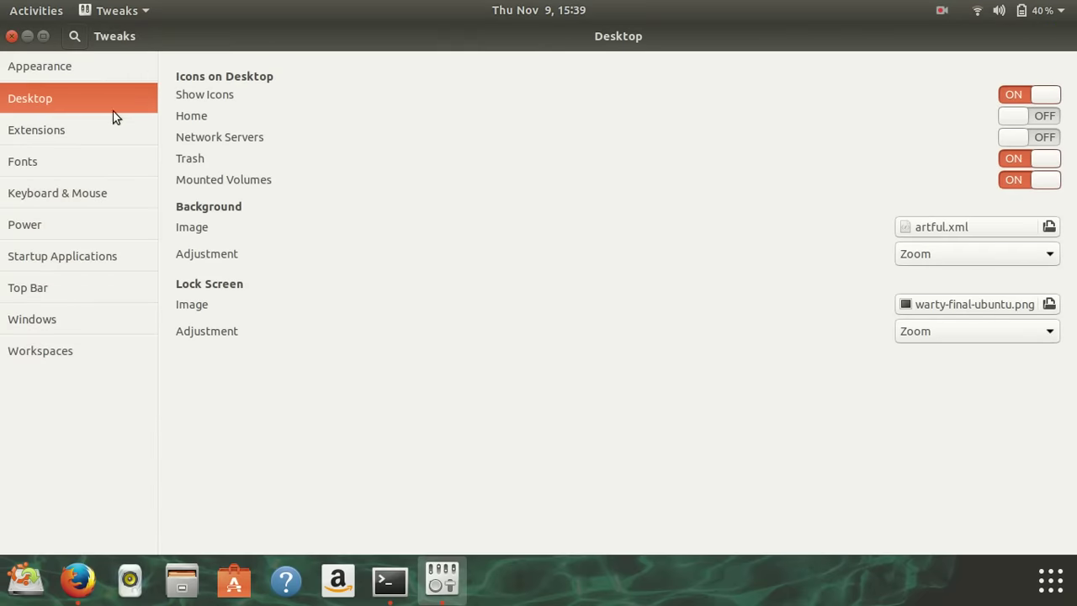
left_click(94, 141)
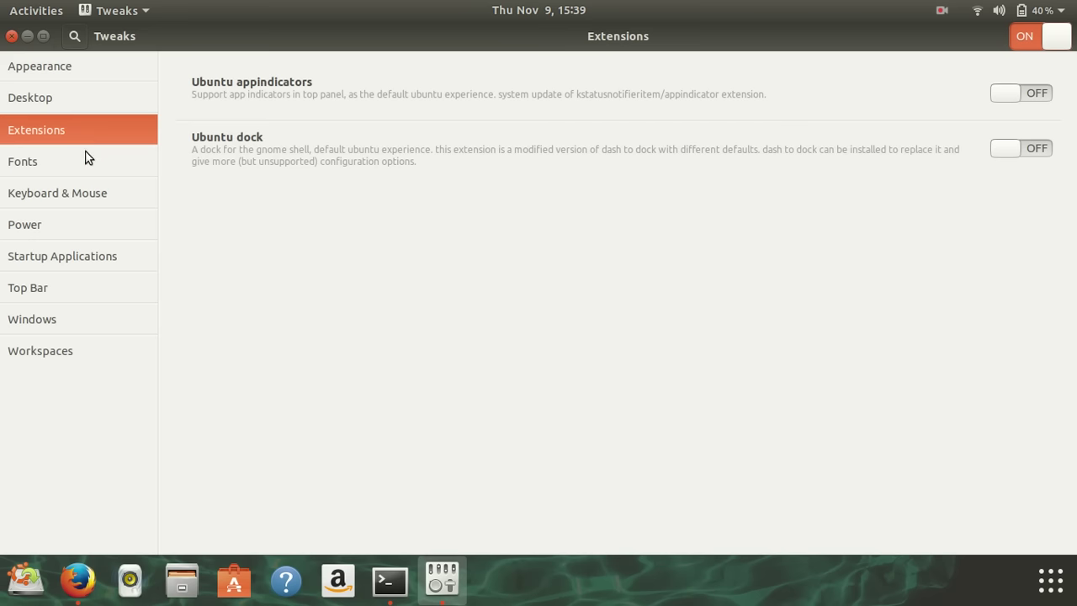
left_click(81, 171)
left_click(70, 190)
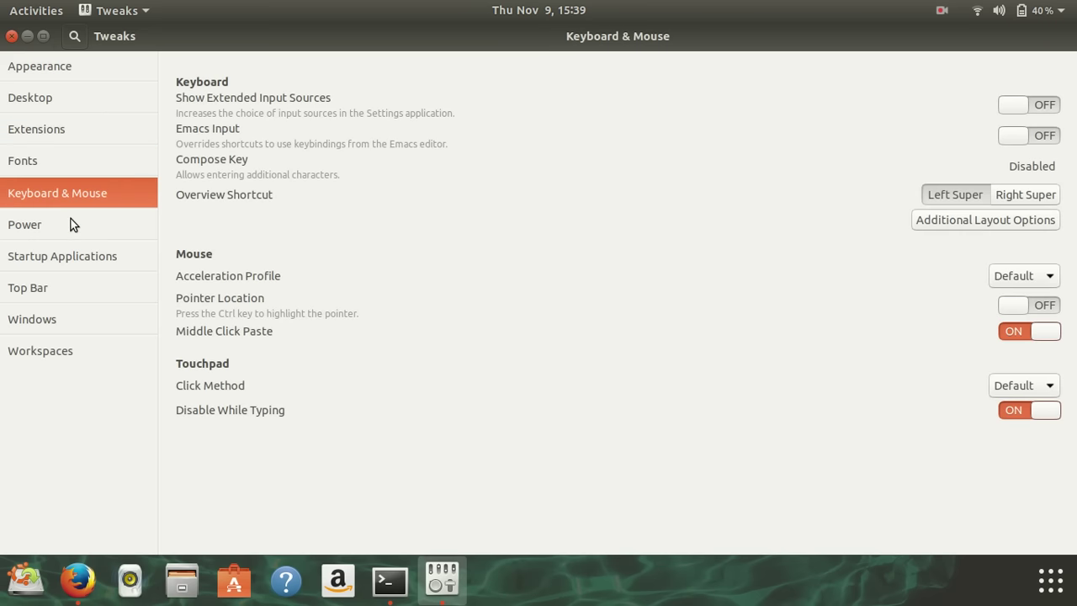
left_click(71, 222)
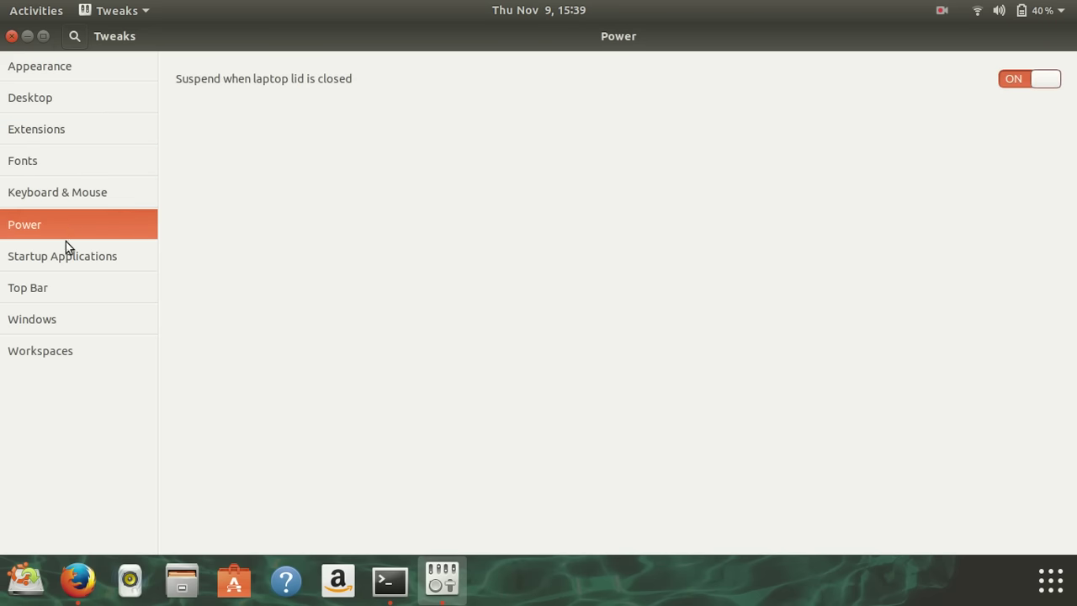
left_click(66, 269)
left_click(58, 280)
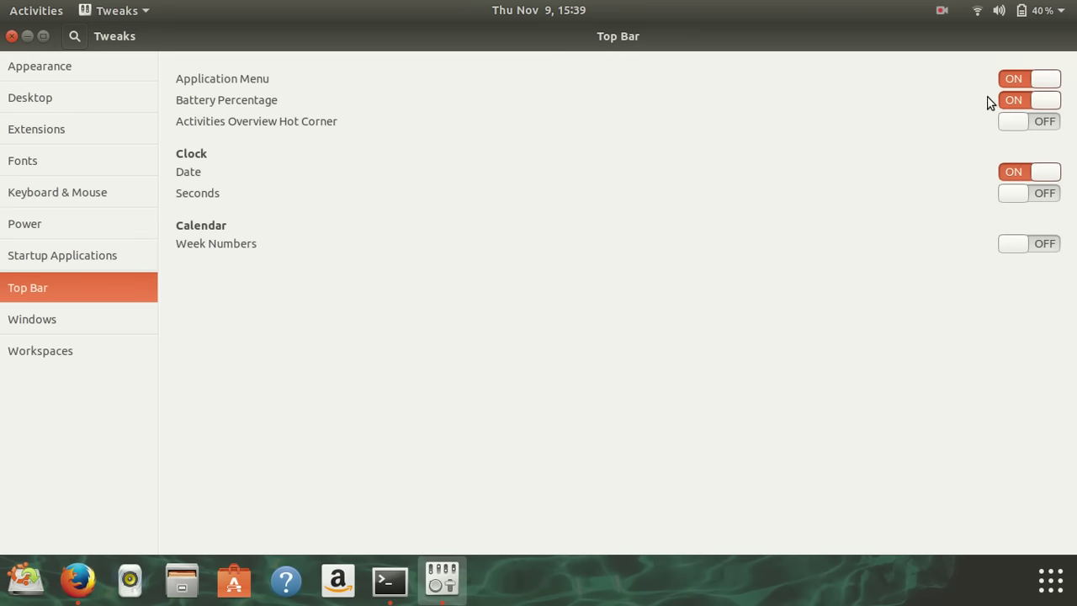
Step: Switch the Top Bar's Battery Percentage off and on again, and do the same with the clock's Date
left_click(1029, 107)
left_click(1029, 107)
left_click(1012, 177)
left_click(1012, 178)
Step: Try the Right placement for the titlebar buttons, unmaximize and maximize the Tweaks window to check it, and set the placement back to Left
left_click(83, 324)
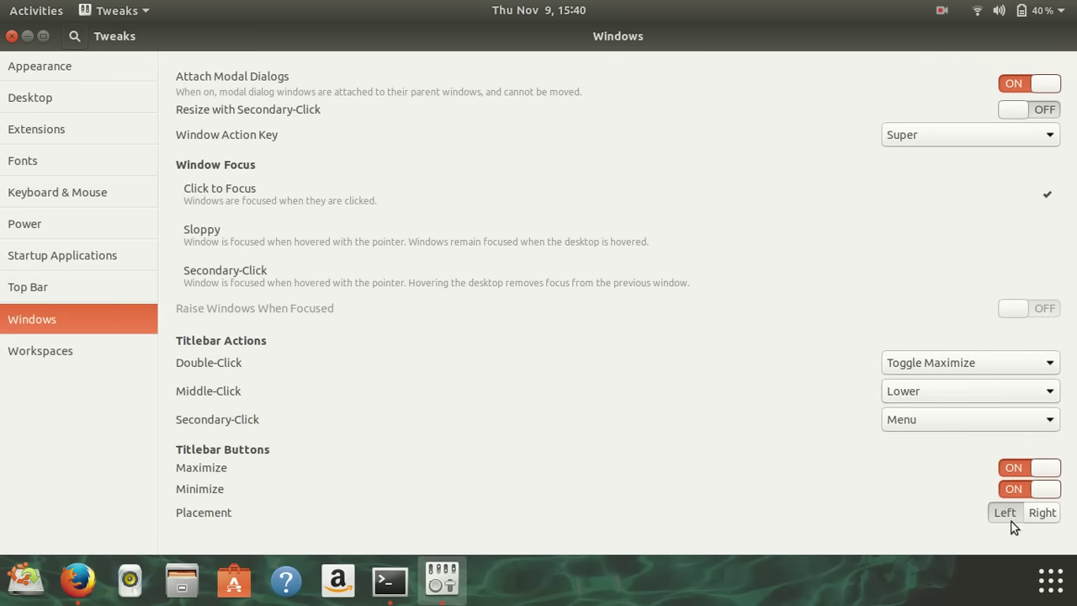
left_click(1046, 518)
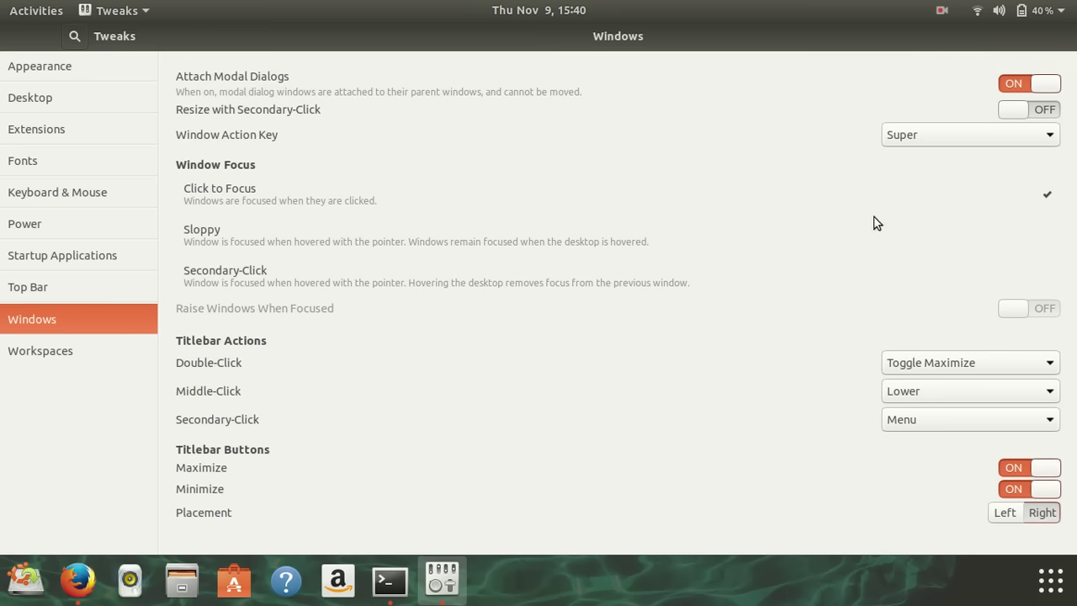
double_click(785, 41)
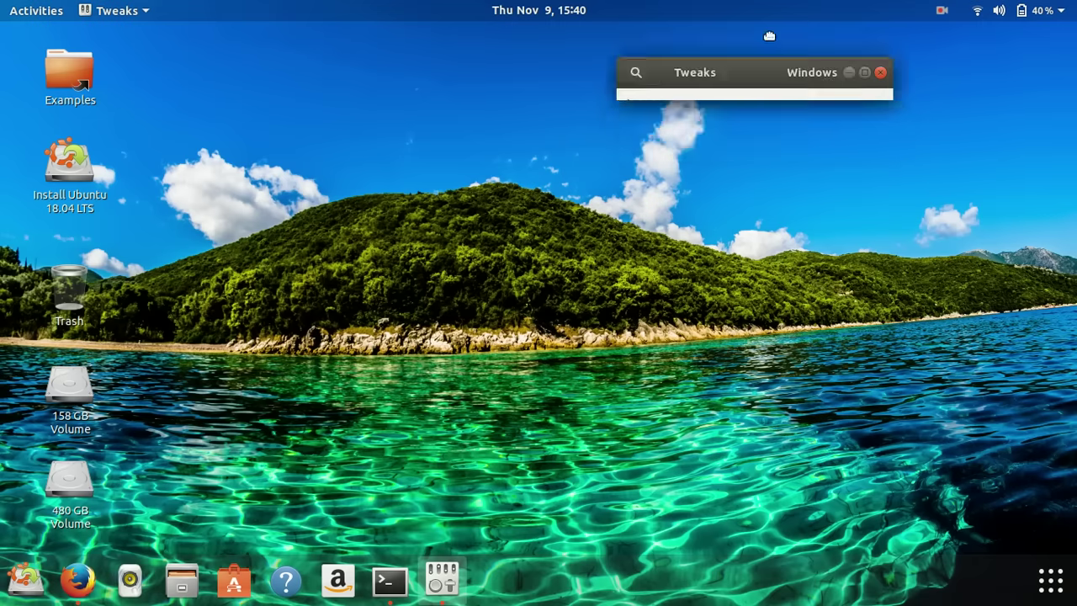
double_click(771, 104)
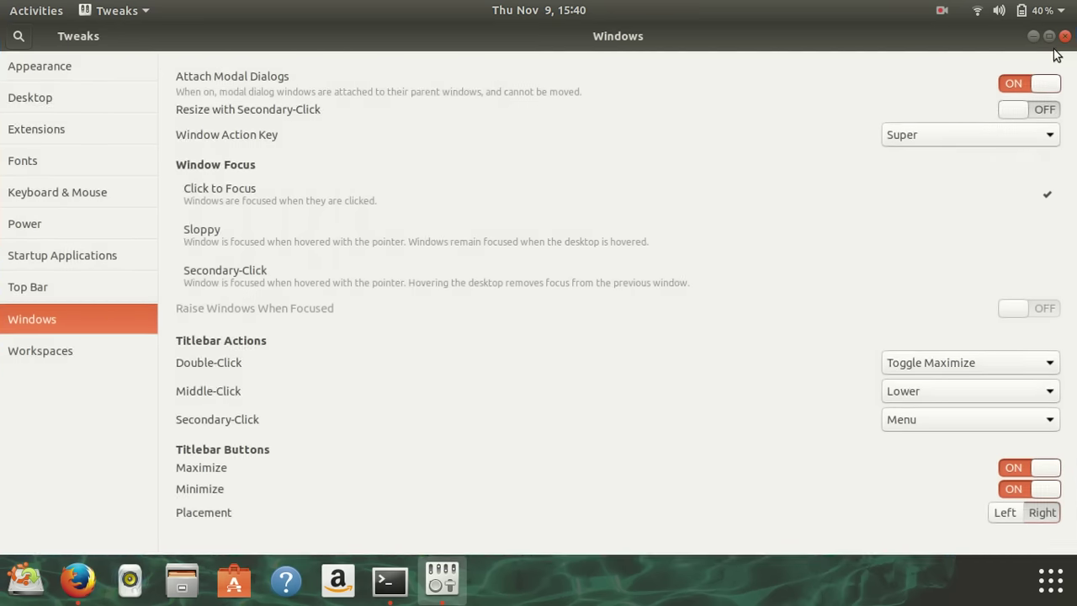
left_click(1013, 520)
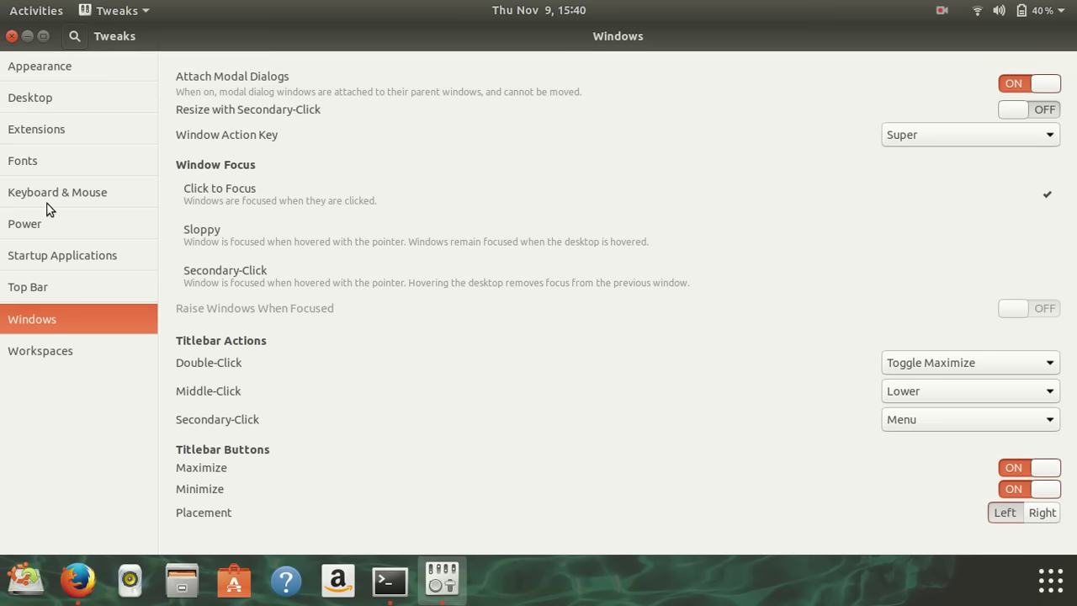
Step: Look at the Workspaces settings and close Tweaks
left_click(70, 352)
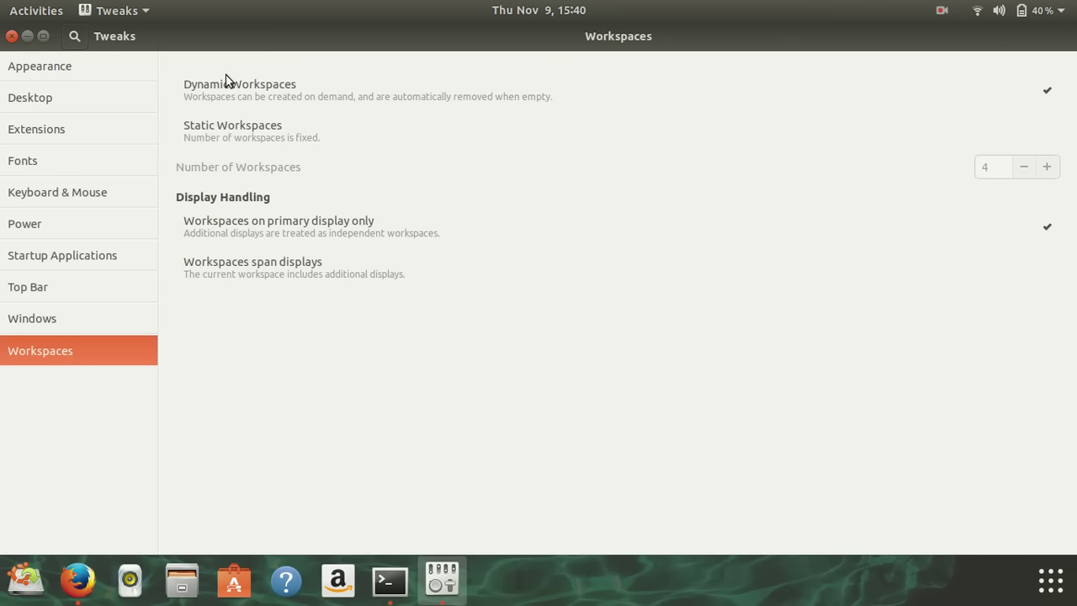
left_click(12, 35)
Step: Open the Files application and show its About information
left_click(194, 582)
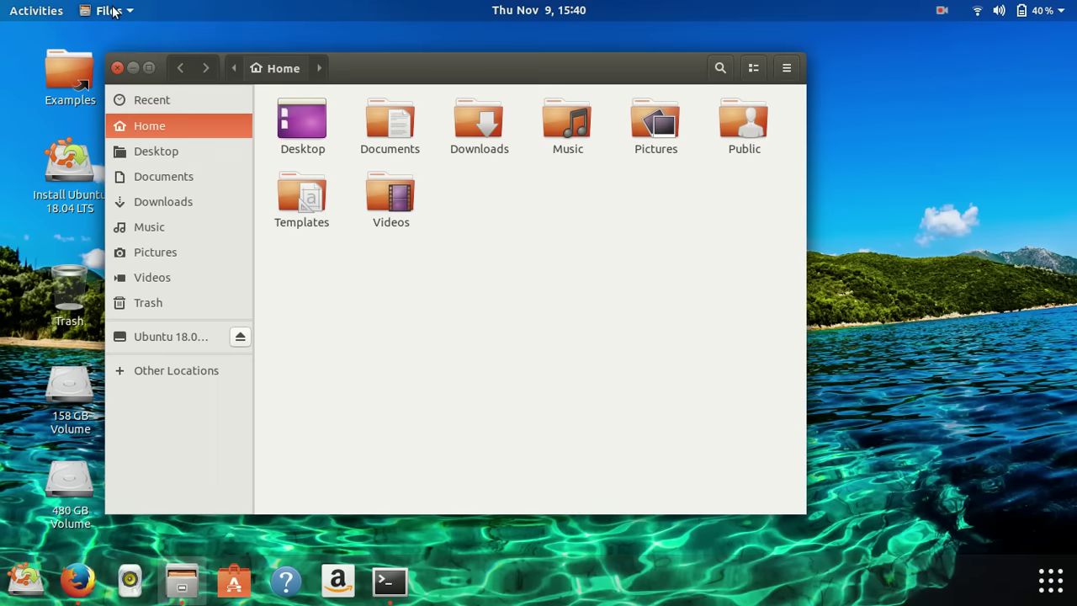
left_click(109, 10)
left_click(124, 238)
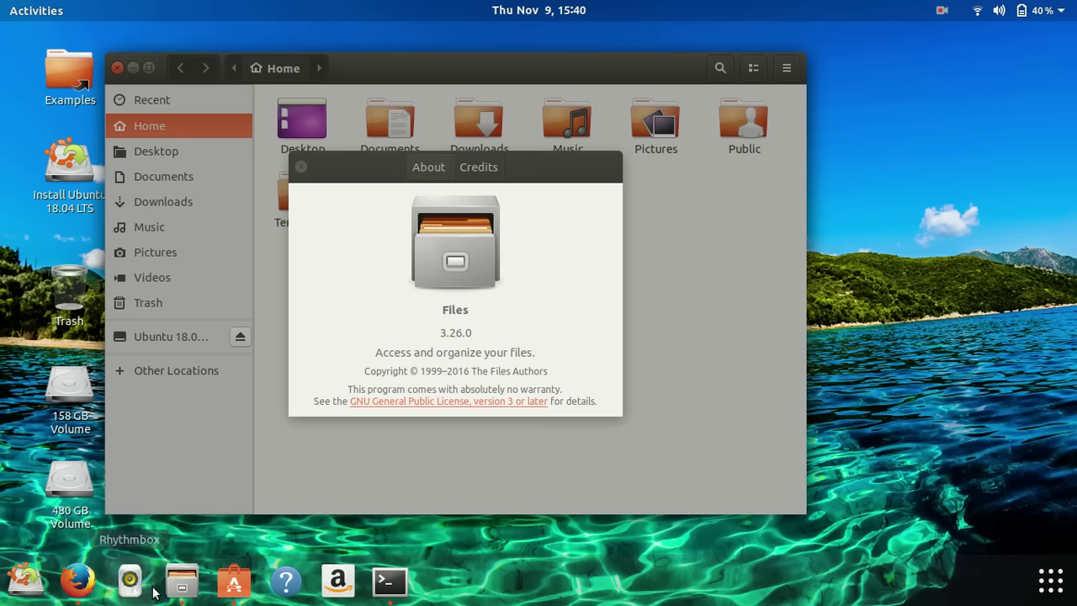
Step: Open Firefox and show the About Mozilla Firefox window to check the browser's version
right_click(74, 579)
left_click(41, 519)
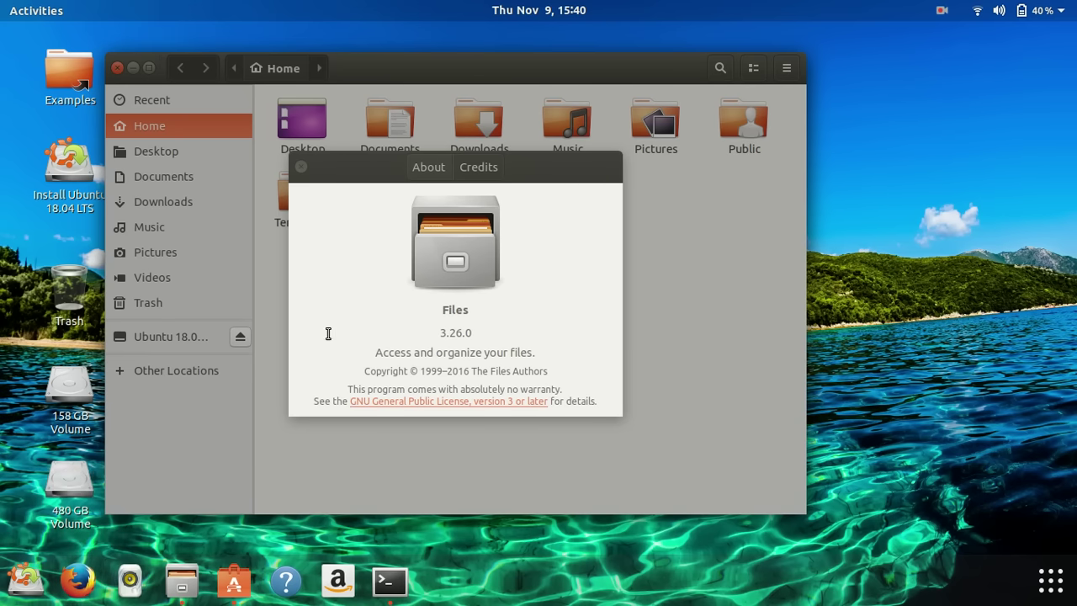
left_click(77, 579)
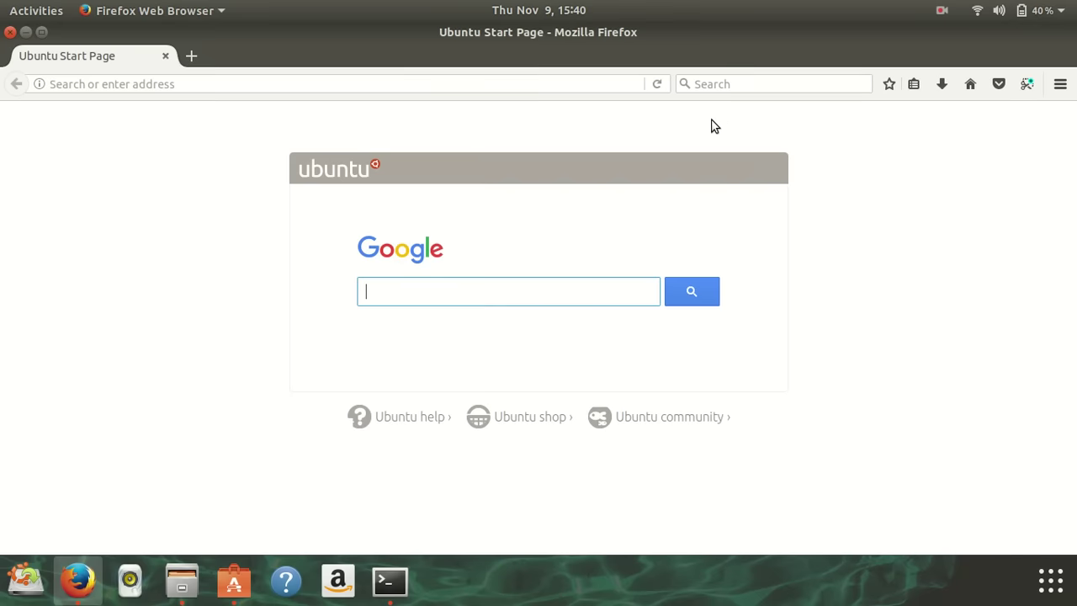
left_click(1061, 86)
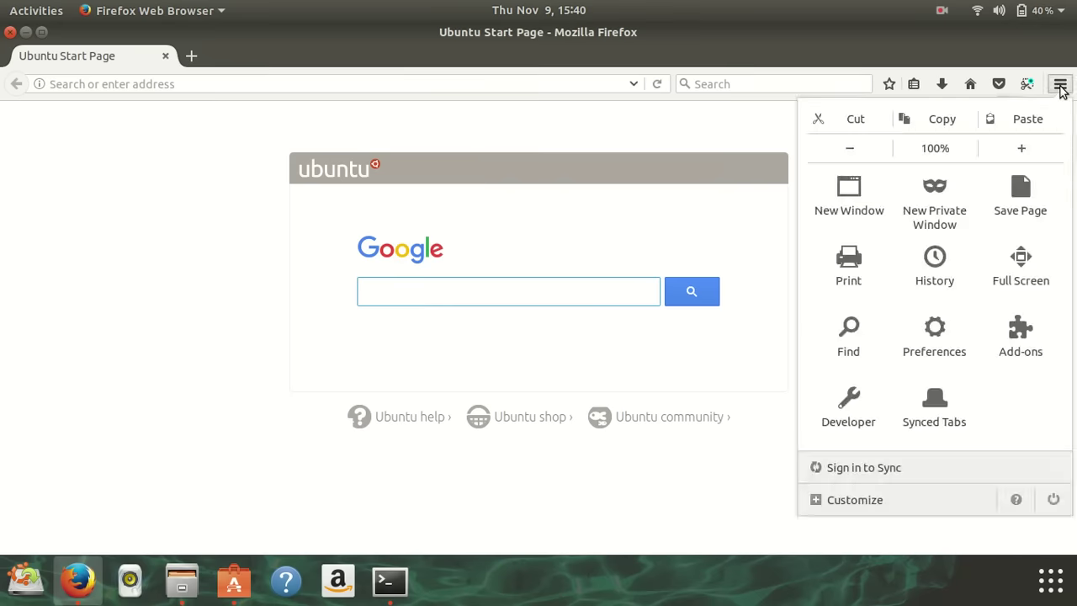
left_click(1021, 491)
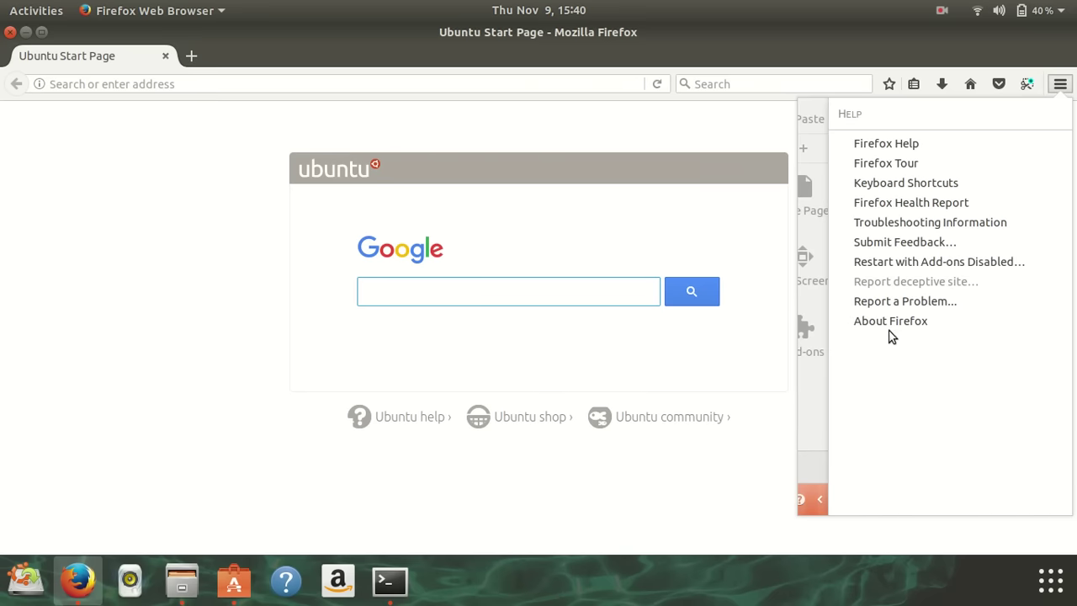
left_click(892, 325)
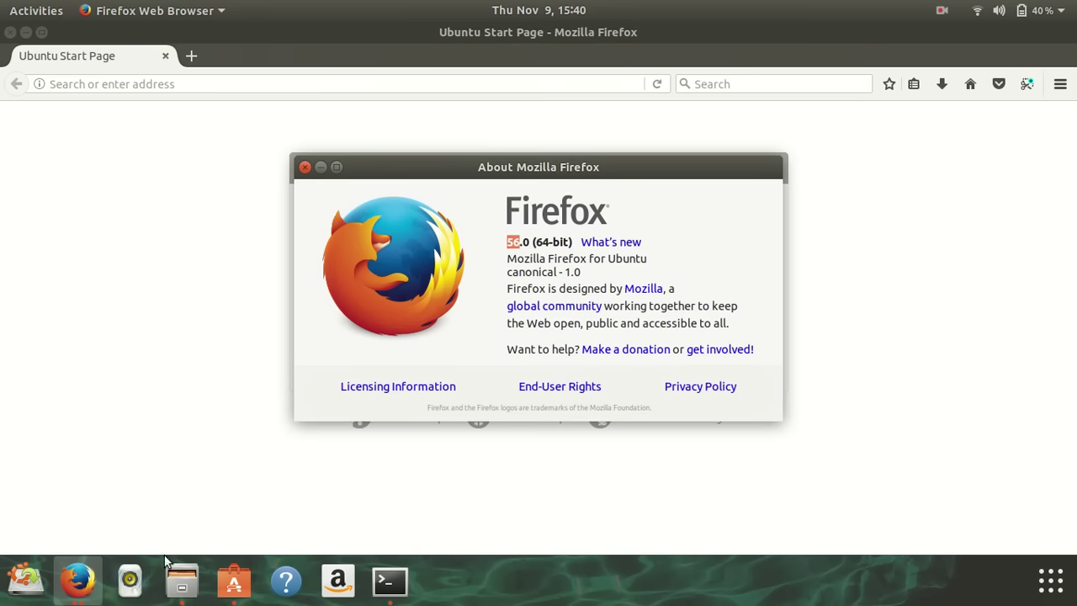
Step: Switch to Ubuntu Software and show its About information
left_click(240, 590)
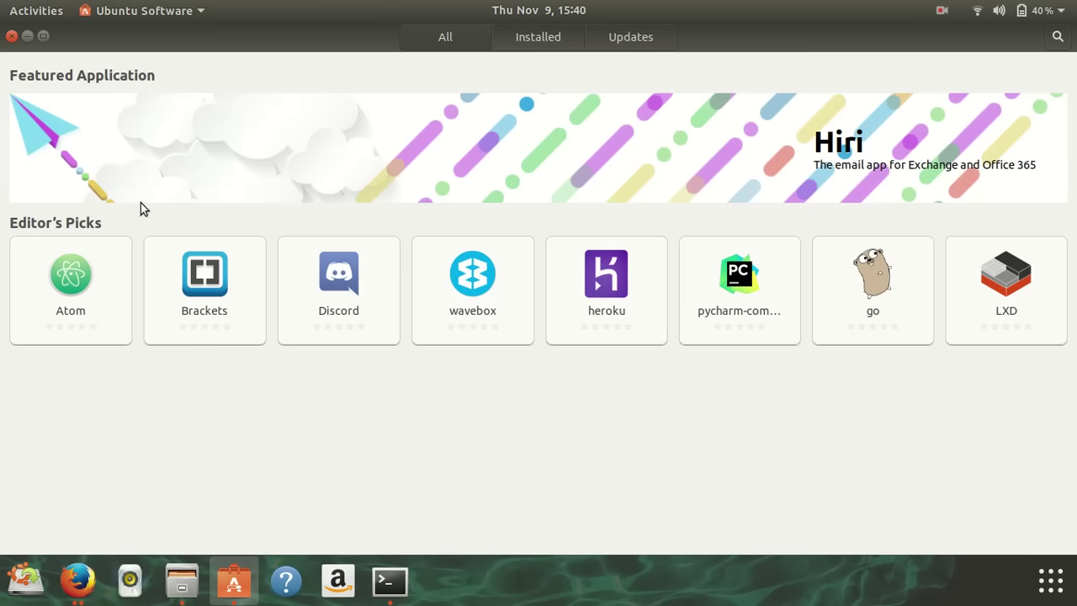
left_click(145, 10)
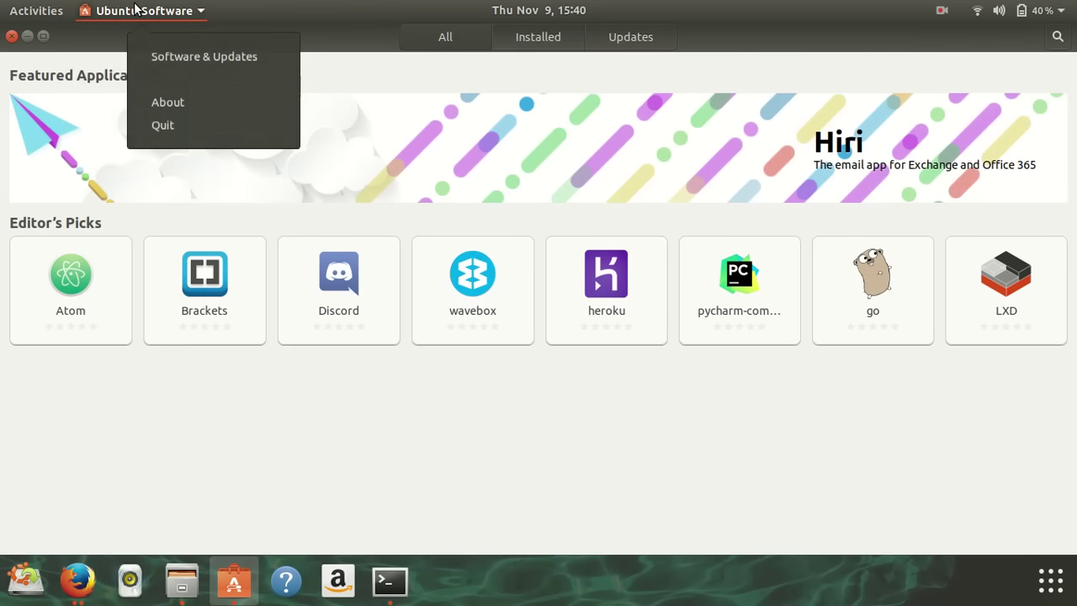
left_click(159, 102)
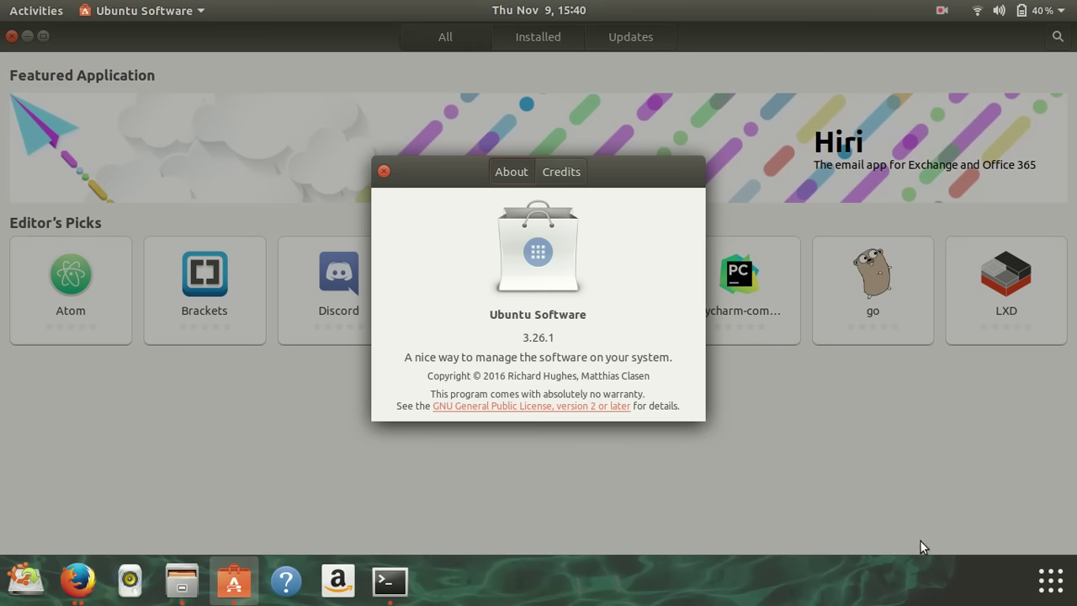
Step: Open LibreOffice Writer from the installed applications, show its About information and highlight the version line
left_click(1052, 583)
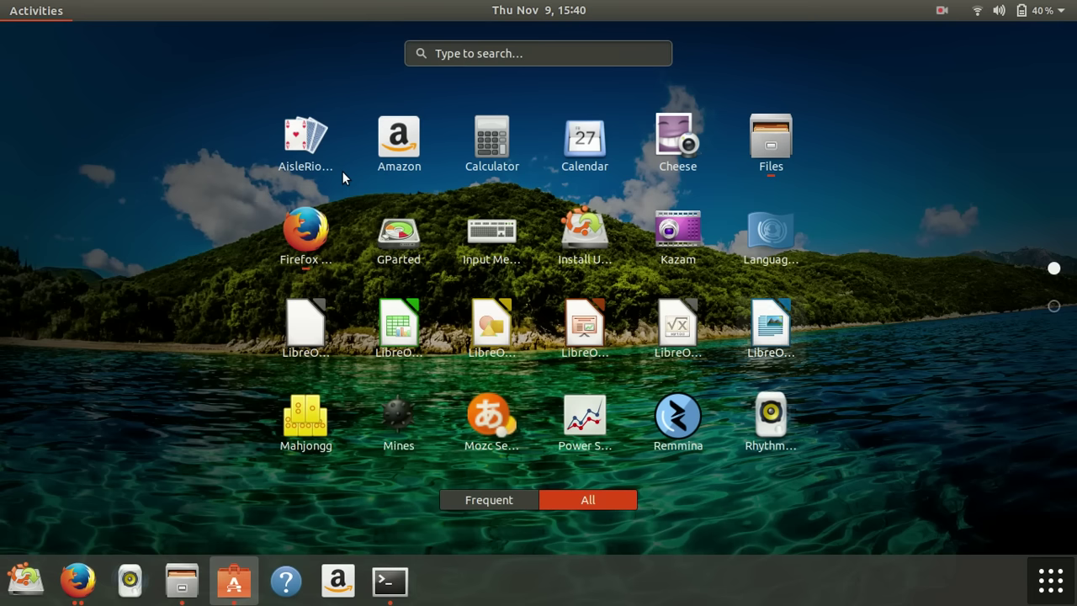
key("Escape")
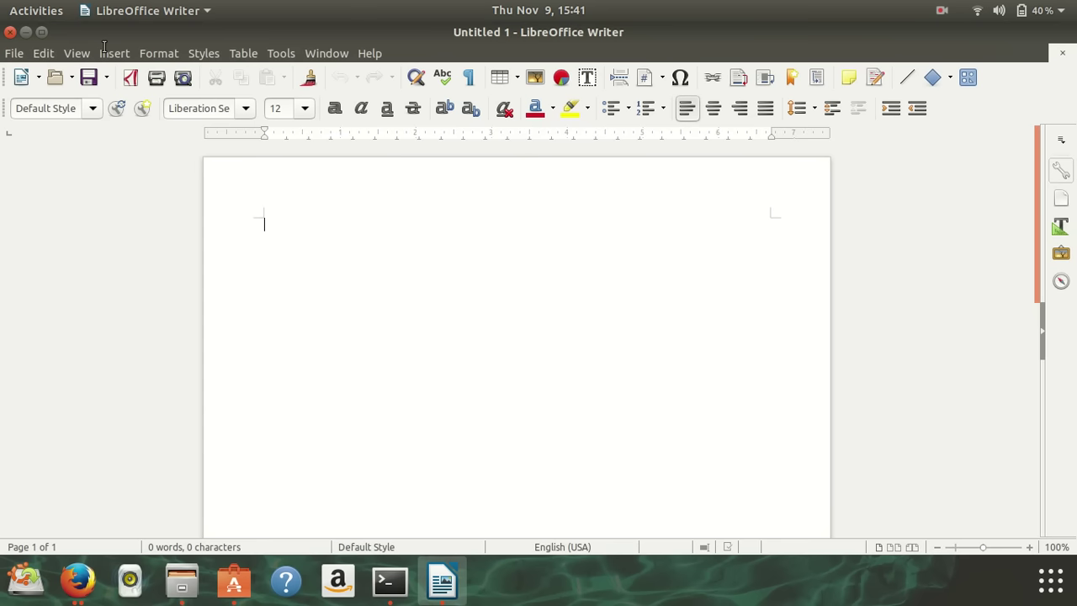
left_click(164, 11)
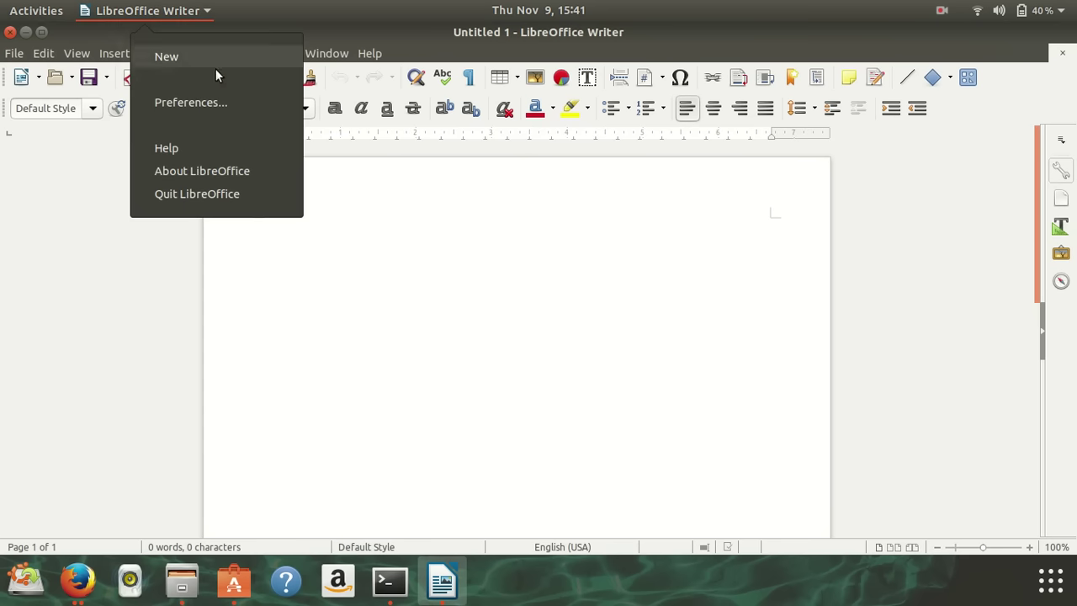
left_click(224, 170)
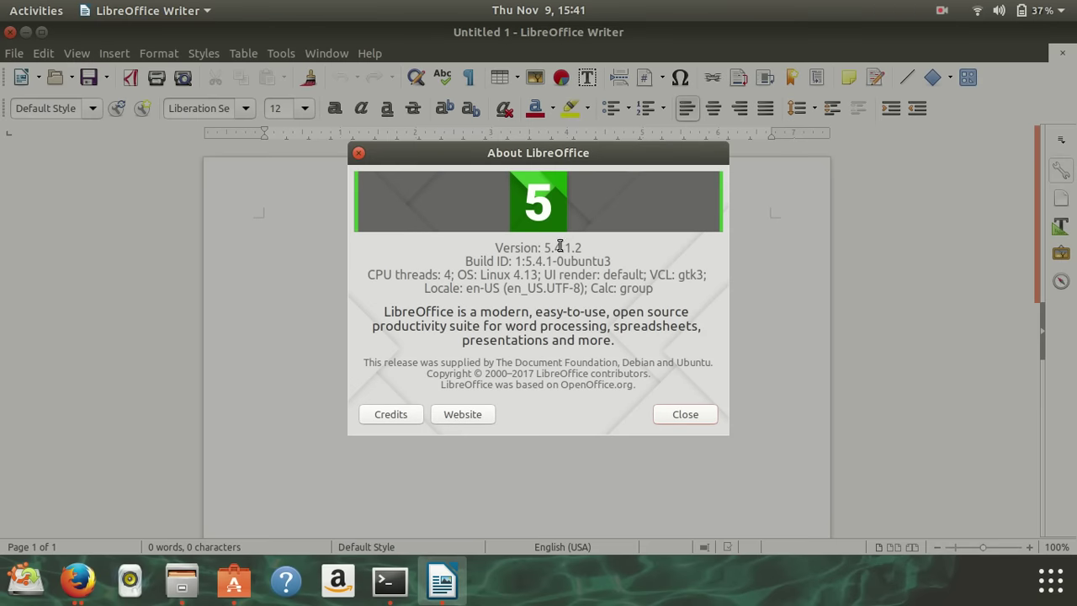
triple_click(559, 247)
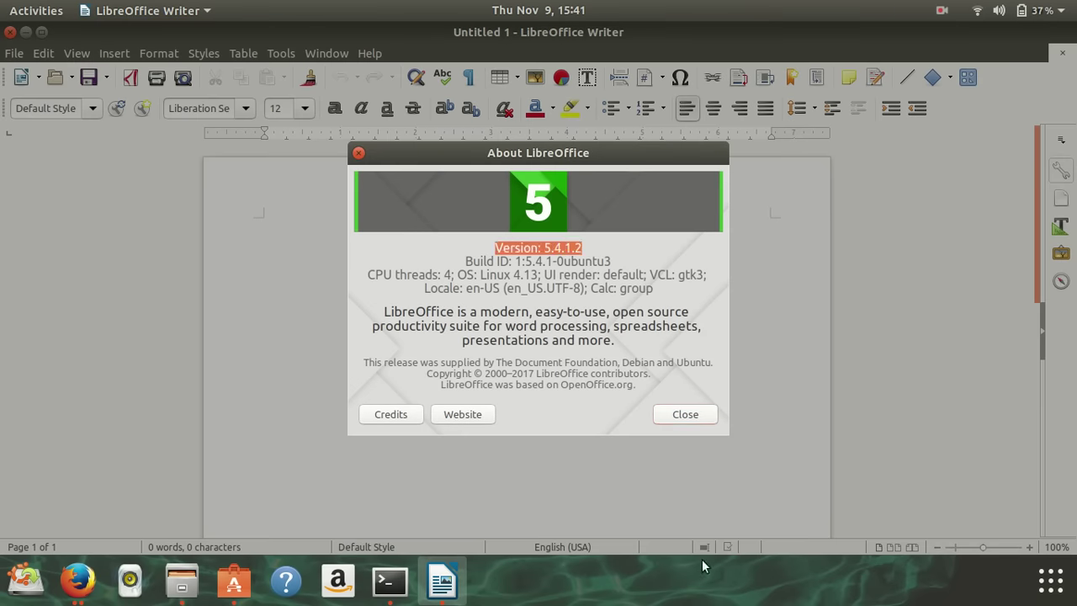
Step: Browse both pages of the installed applications and examine the contents of the Utilities folder
left_click(1059, 577)
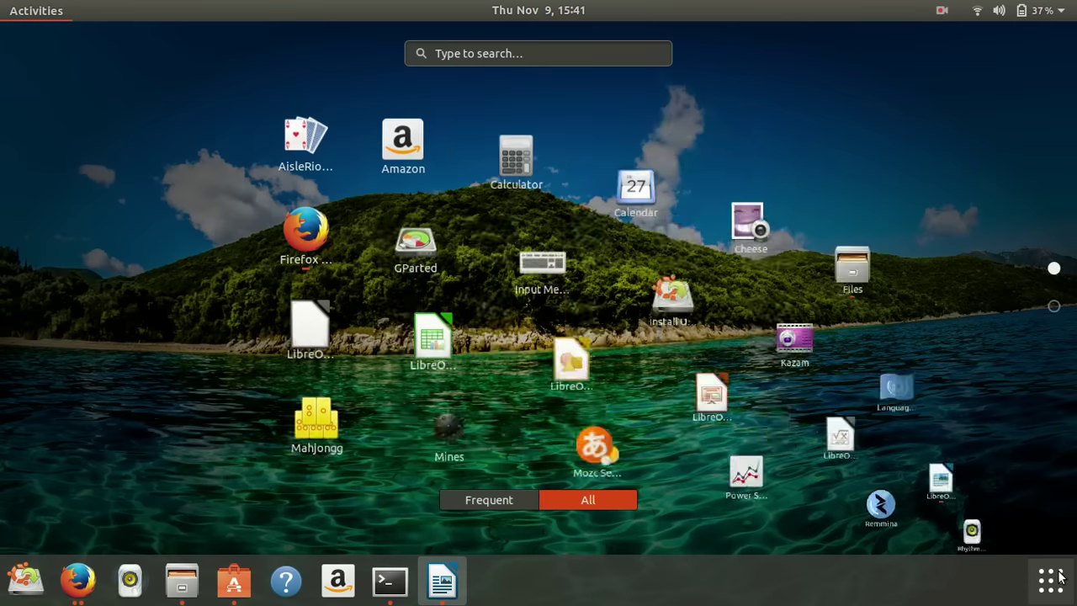
key("Down")
key("Down")
key("Down")
key("Down")
key("Right")
key("Right")
key("Right")
key("Right")
key("Right")
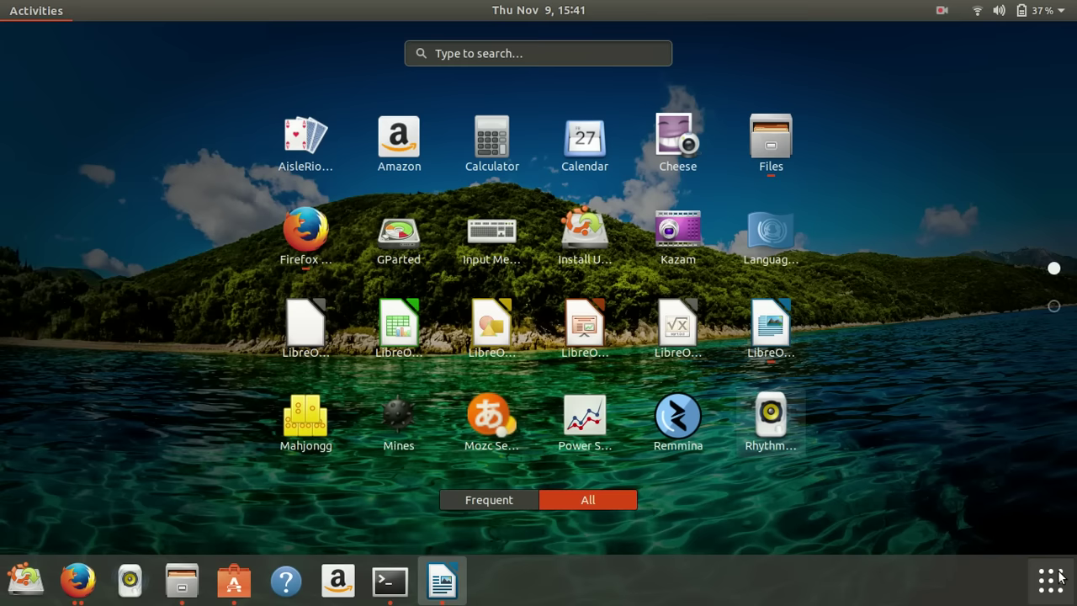
key("Down")
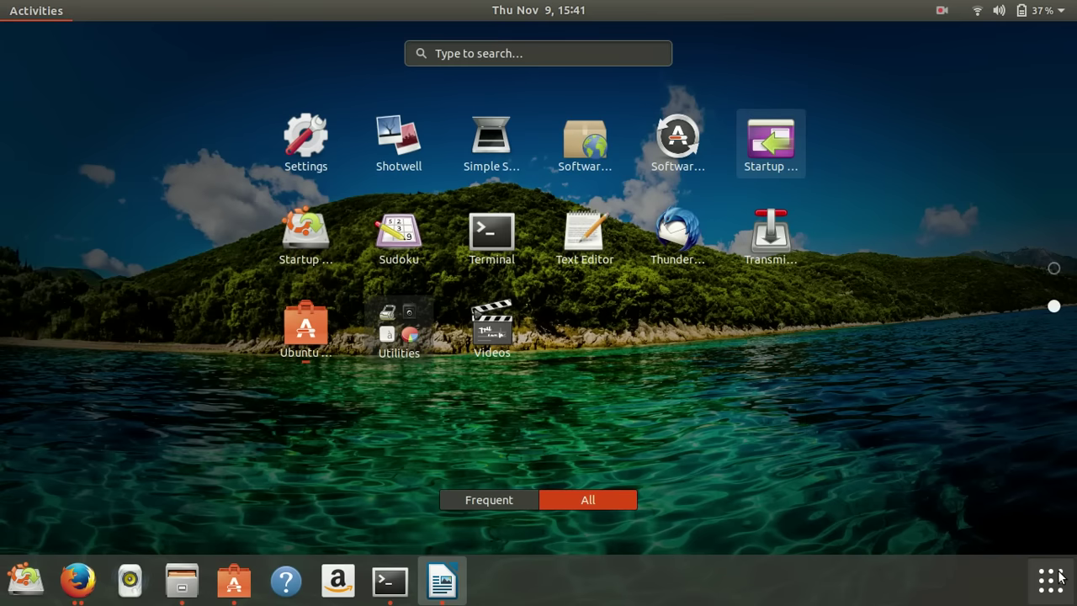
key("Up")
key("Down")
key("Down")
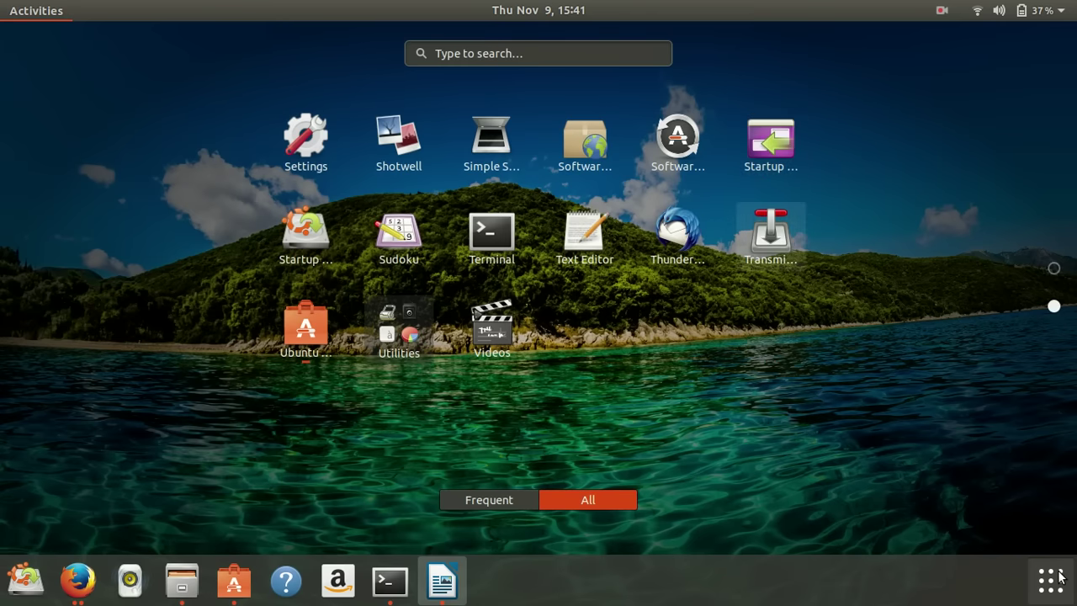
left_click(413, 334)
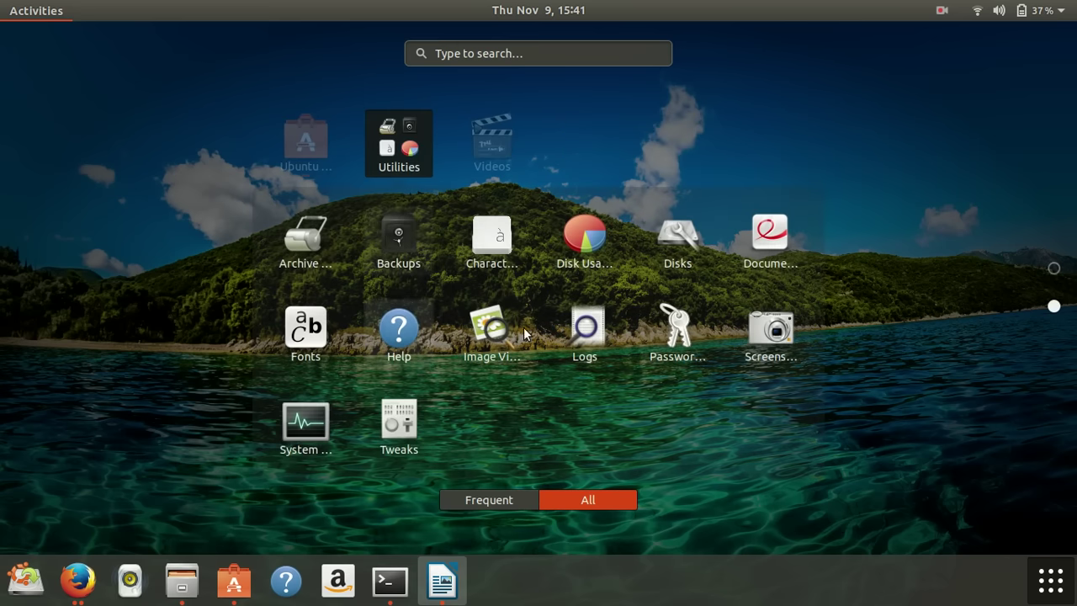
Step: Close the Utilities folder and open Videos, minimizing its window, bringing it back and unmaximizing it
left_click(388, 148)
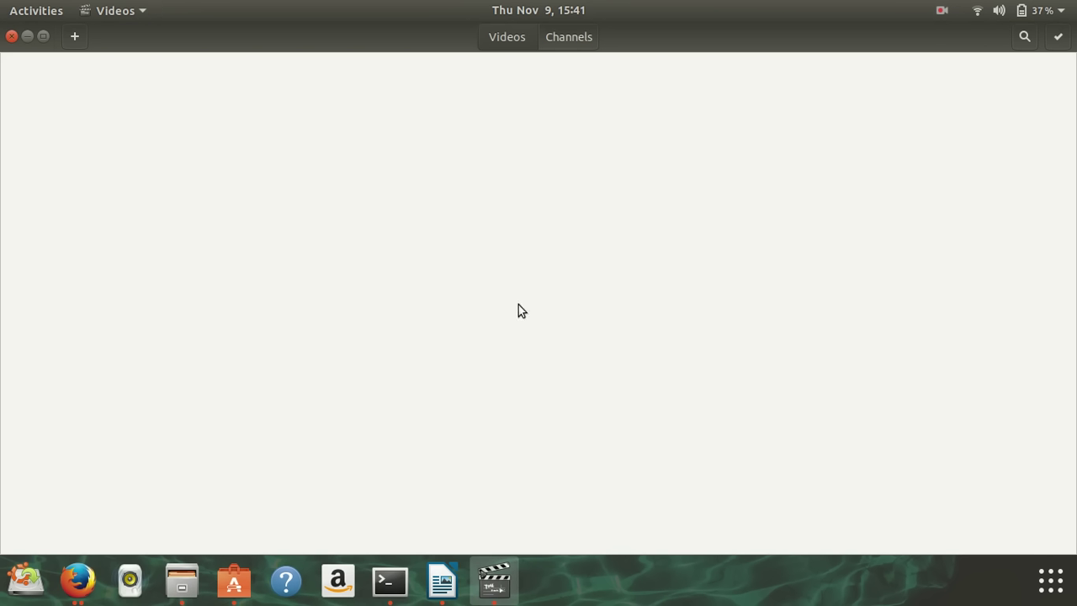
left_click(27, 36)
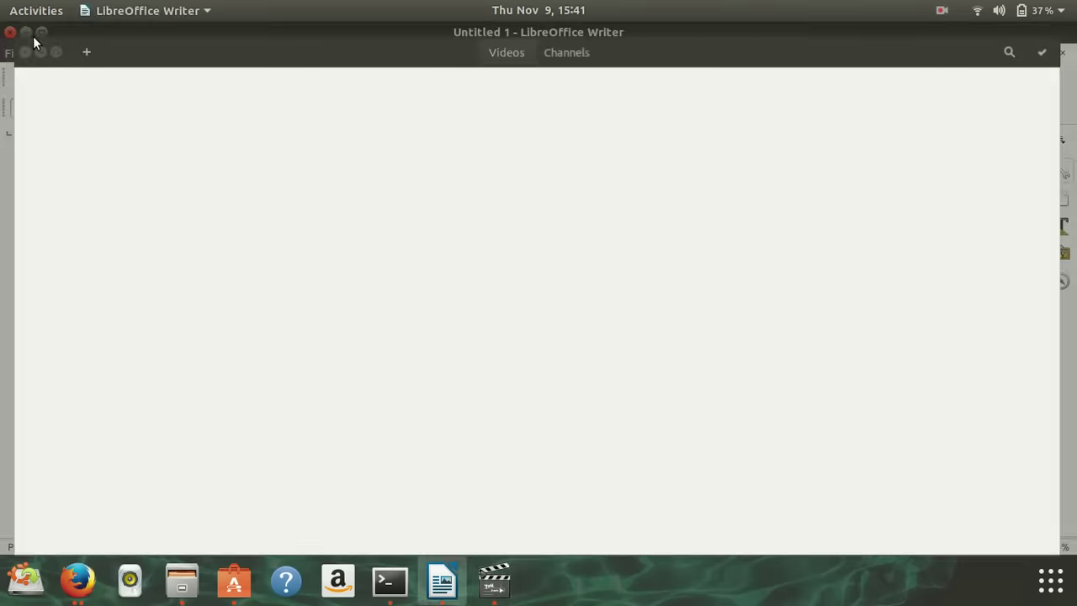
left_click(494, 580)
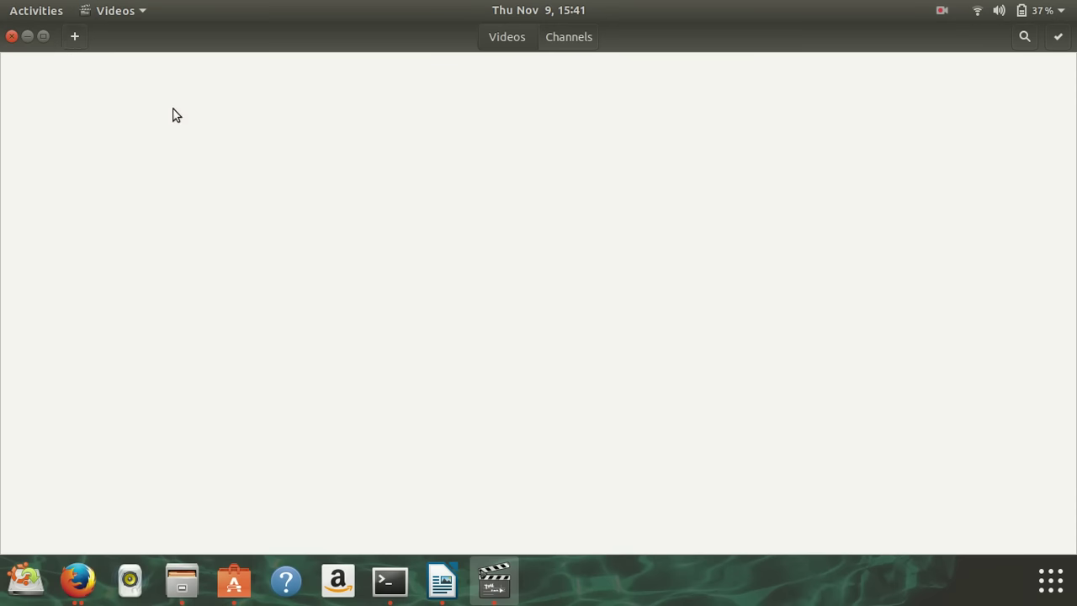
left_click(47, 38)
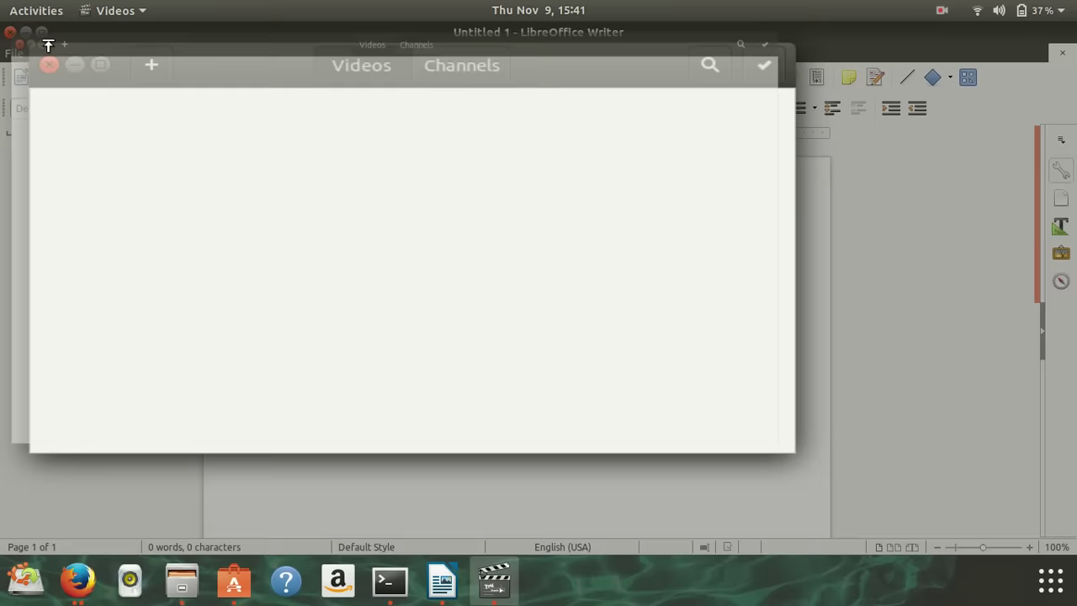
Step: Open the Videos help manual and move the manual and Videos windows apart so both are visible
left_click(115, 10)
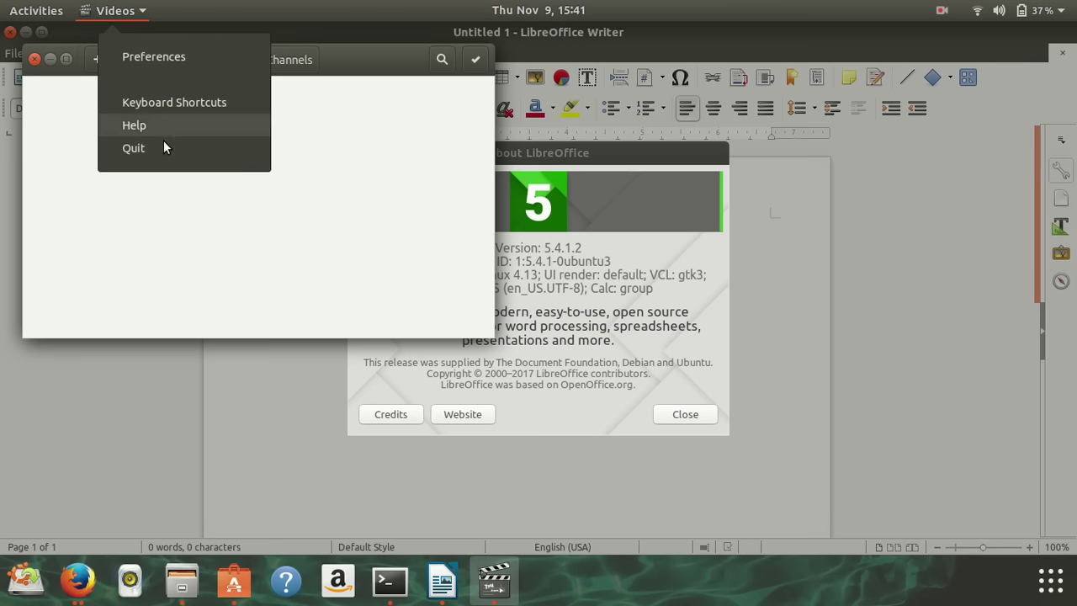
left_click(137, 123)
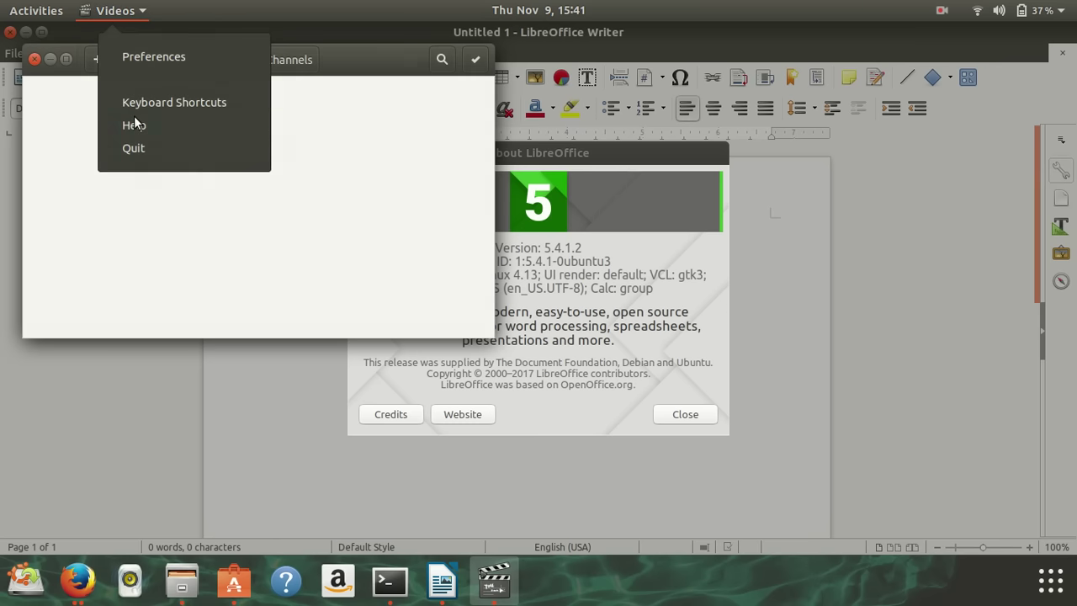
left_click_drag(235, 37, 742, 81)
left_click_drag(398, 66, 399, 154)
Step: Open the Videos preferences, move the window clear, and examine the list of available plugins
left_click(140, 11)
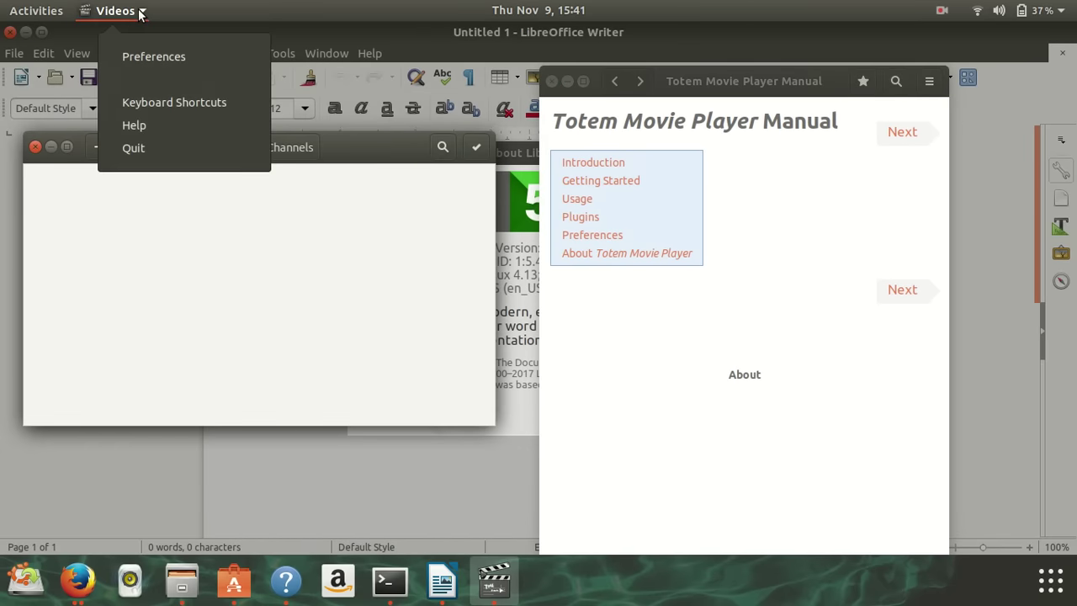
left_click(177, 56)
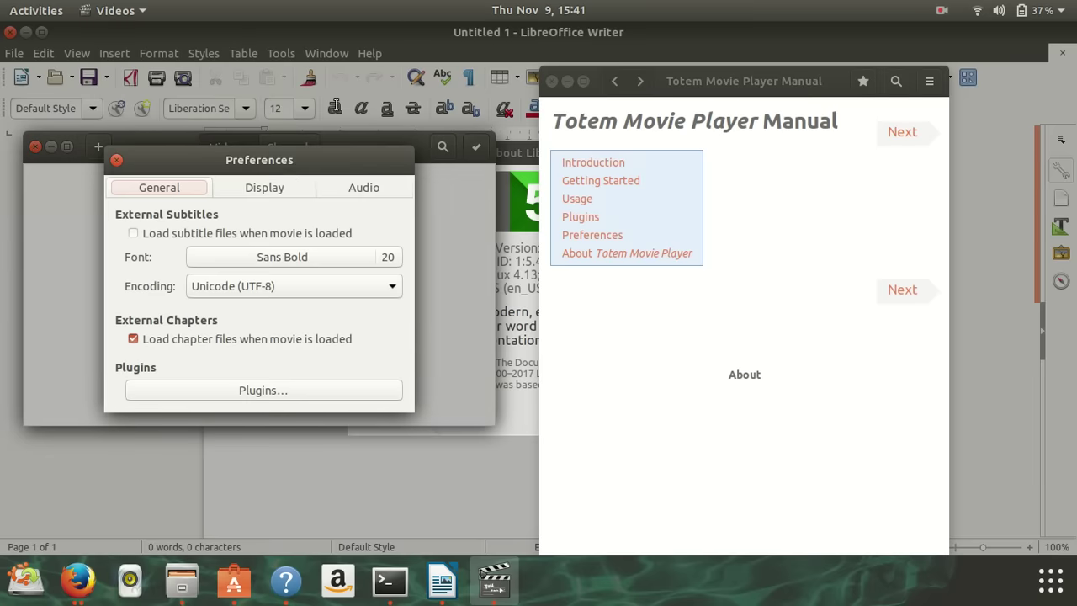
left_click_drag(274, 150, 419, 200)
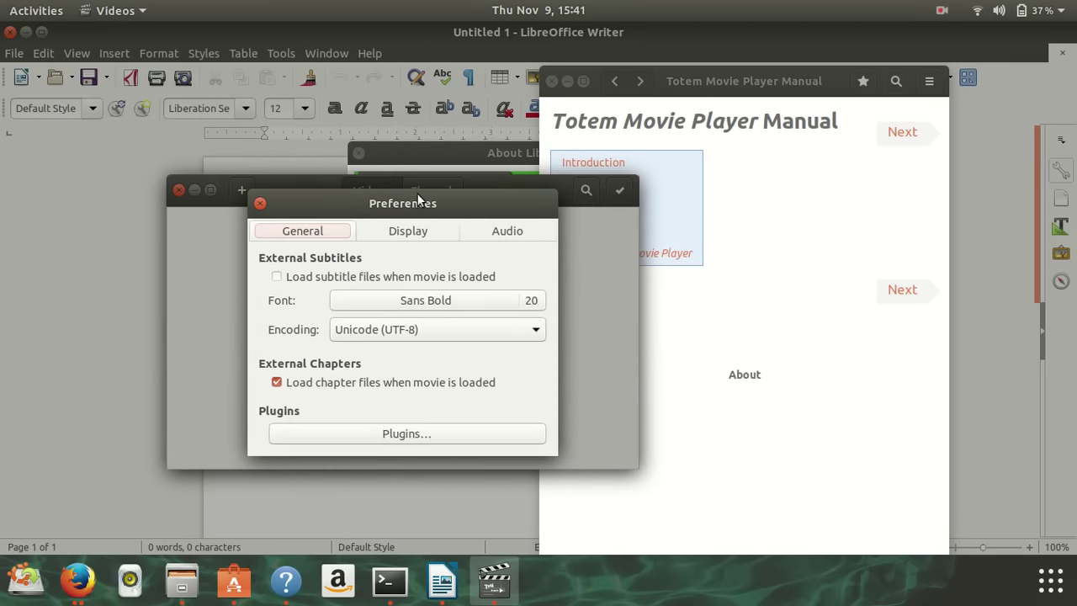
left_click(421, 443)
scroll(299, 311, "down", 1)
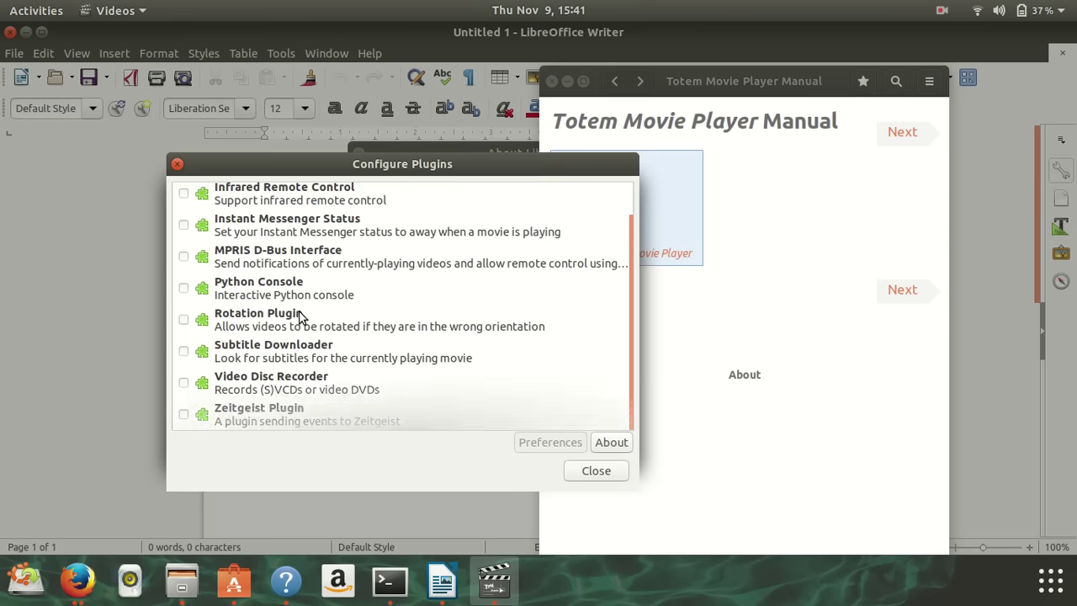
Step: Close the plugin configuration, the preferences, the Videos window and the Totem Movie Player manual
left_click(177, 163)
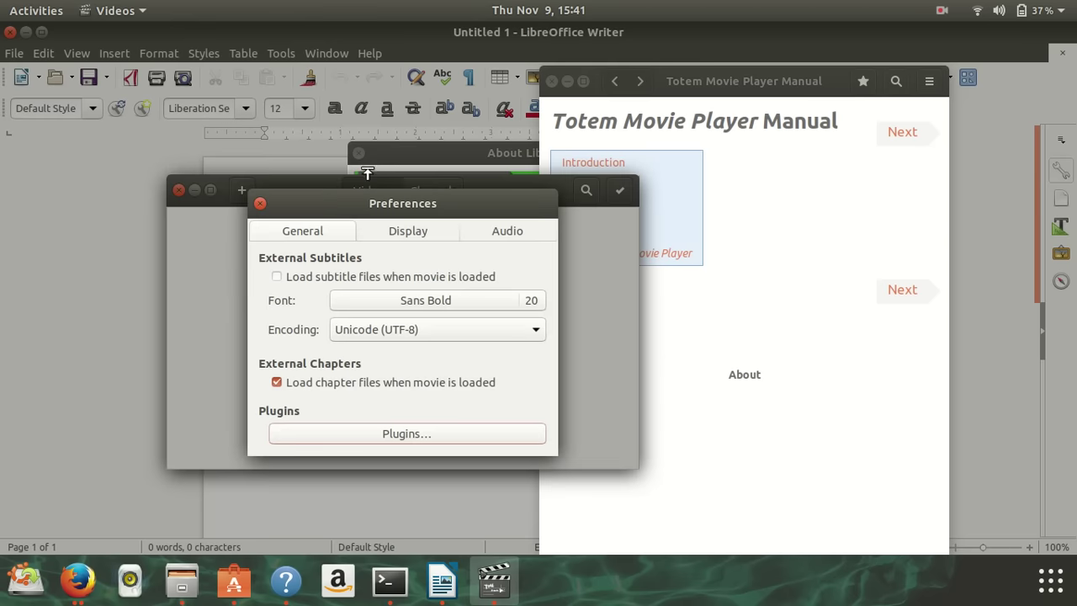
left_click(260, 204)
left_click(178, 189)
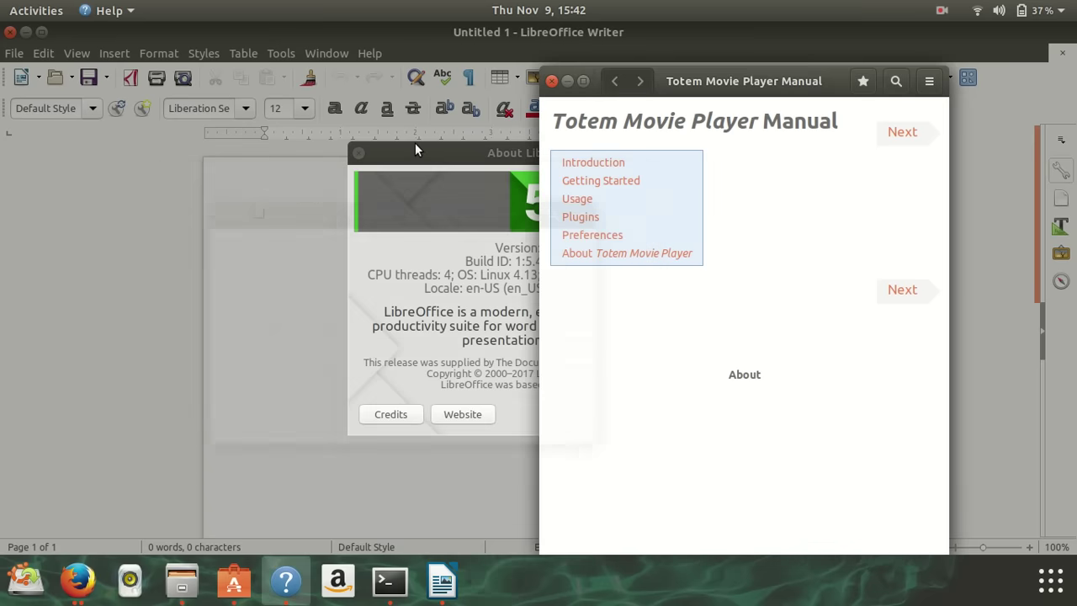
left_click(552, 82)
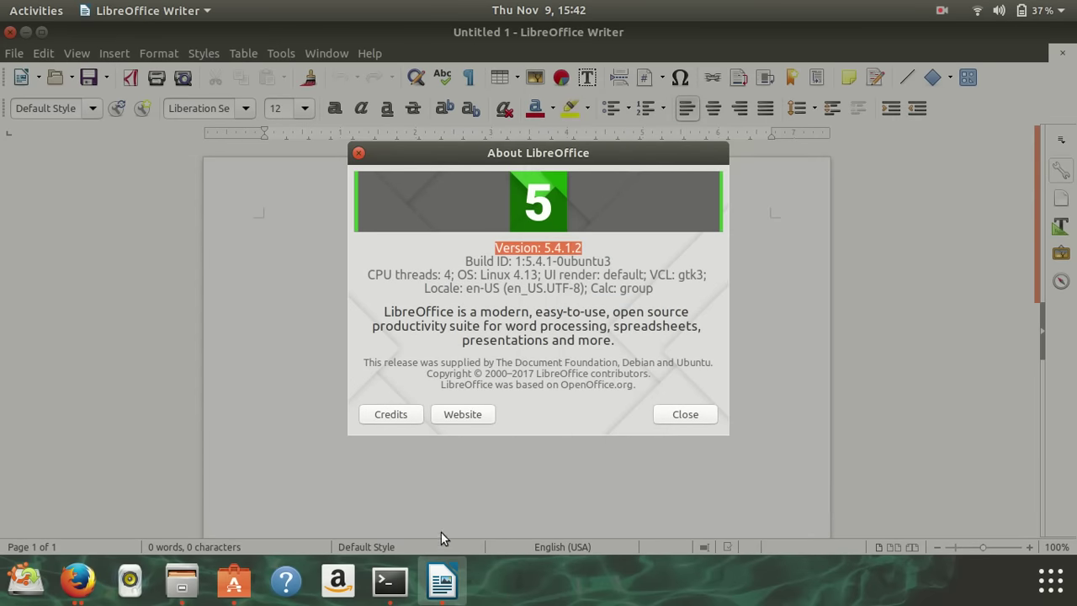
Step: Switch to Terminal, erase the text at the prompt and write "stay tuned" without running it
left_click(390, 580)
key("BackSpace")
key("BackSpace")
key("BackSpace")
key("BackSpace")
key("BackSpace")
key("BackSpace")
key("BackSpace")
key("BackSpace")
key("BackSpace")
key("BackSpace")
key("BackSpace")
key("BackSpace")
key("BackSpace")
key("BackSpace")
key("BackSpace")
key("BackSpace")
key("BackSpace")
key("BackSpace")
key("BackSpace")
key("BackSpace")
type("stay tn")
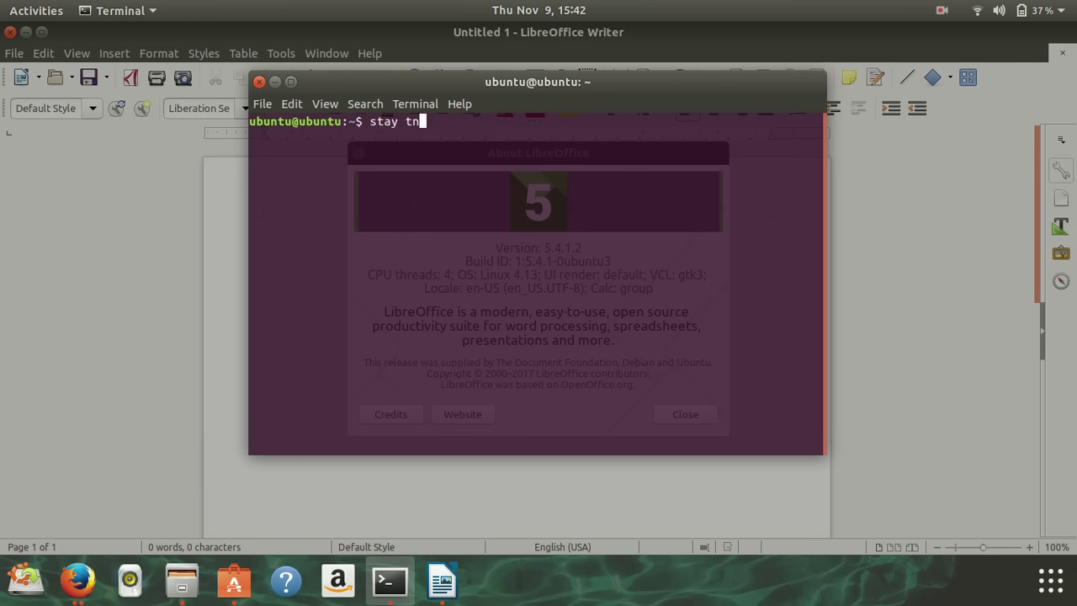
key("BackSpace")
type("uned")
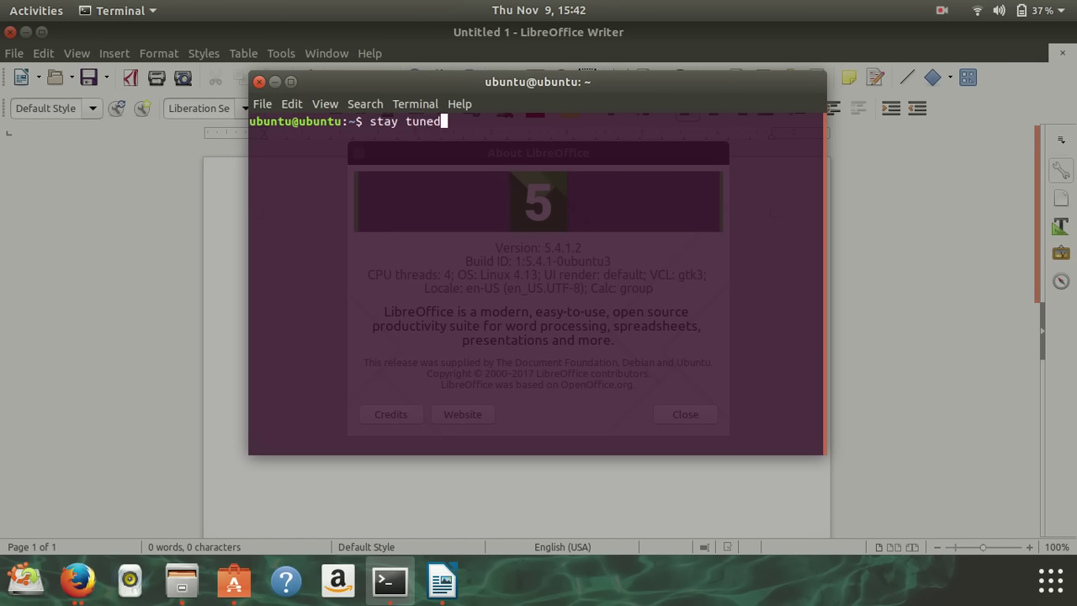